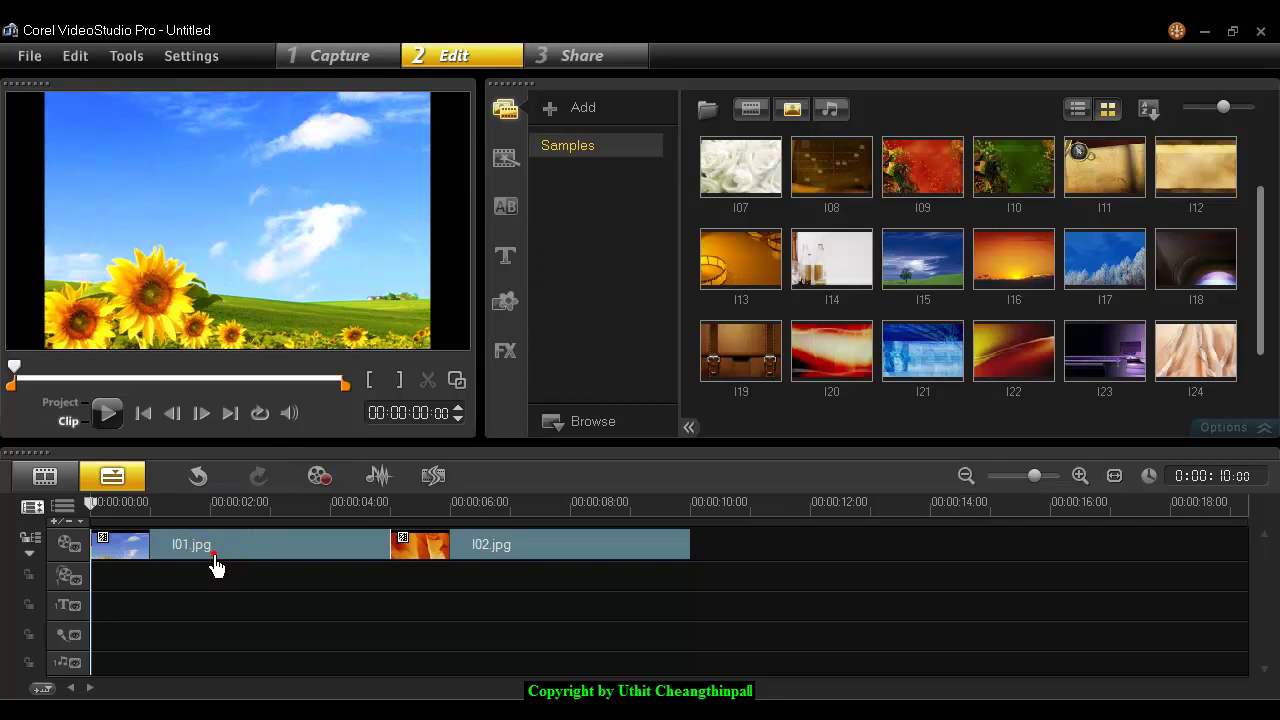
# Step: Preview the two-photo project by scrubbing the timeline, playing it from the start, and returning near the beginning of I01.jpg
pyautogui.moveTo(222, 510)
pyautogui.mouseDown()
pyautogui.moveTo(176, 512)
pyautogui.moveTo(242, 513)
pyautogui.mouseUp()
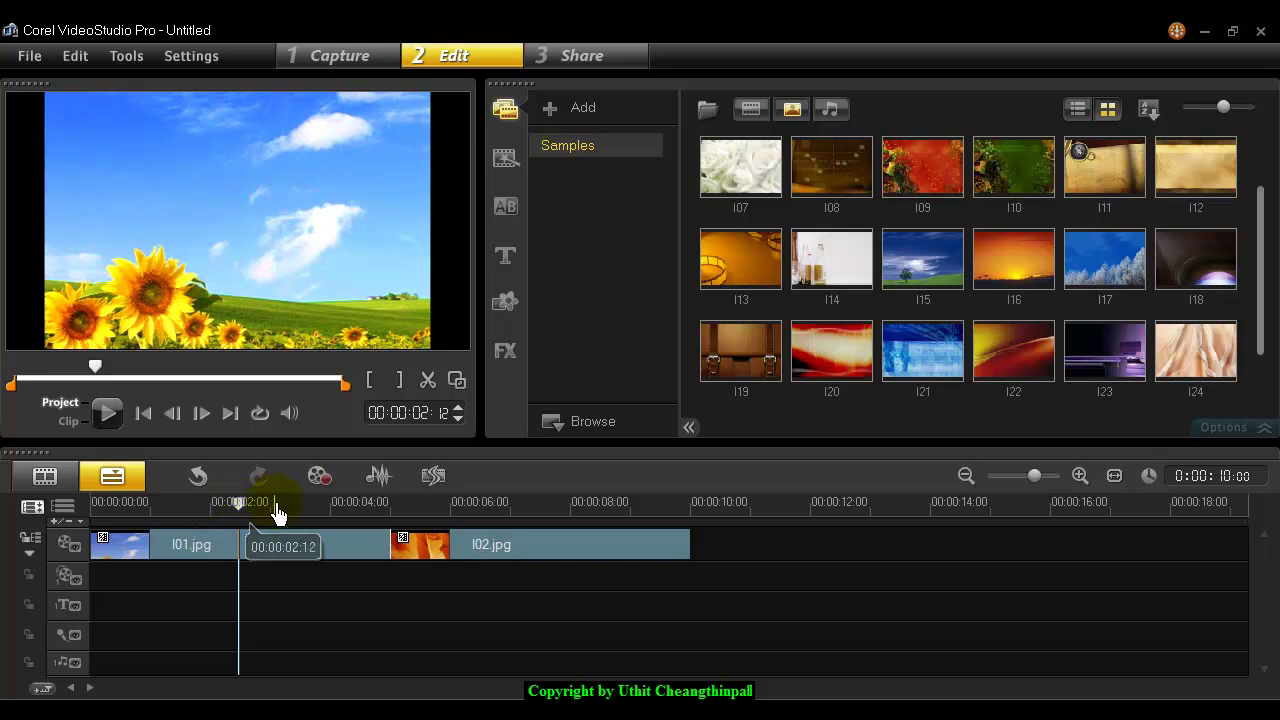
pyautogui.moveTo(472, 504)
pyautogui.mouseDown()
pyautogui.moveTo(522, 510)
pyautogui.moveTo(242, 533)
pyautogui.moveTo(145, 522)
pyautogui.moveTo(216, 523)
pyautogui.mouseUp()
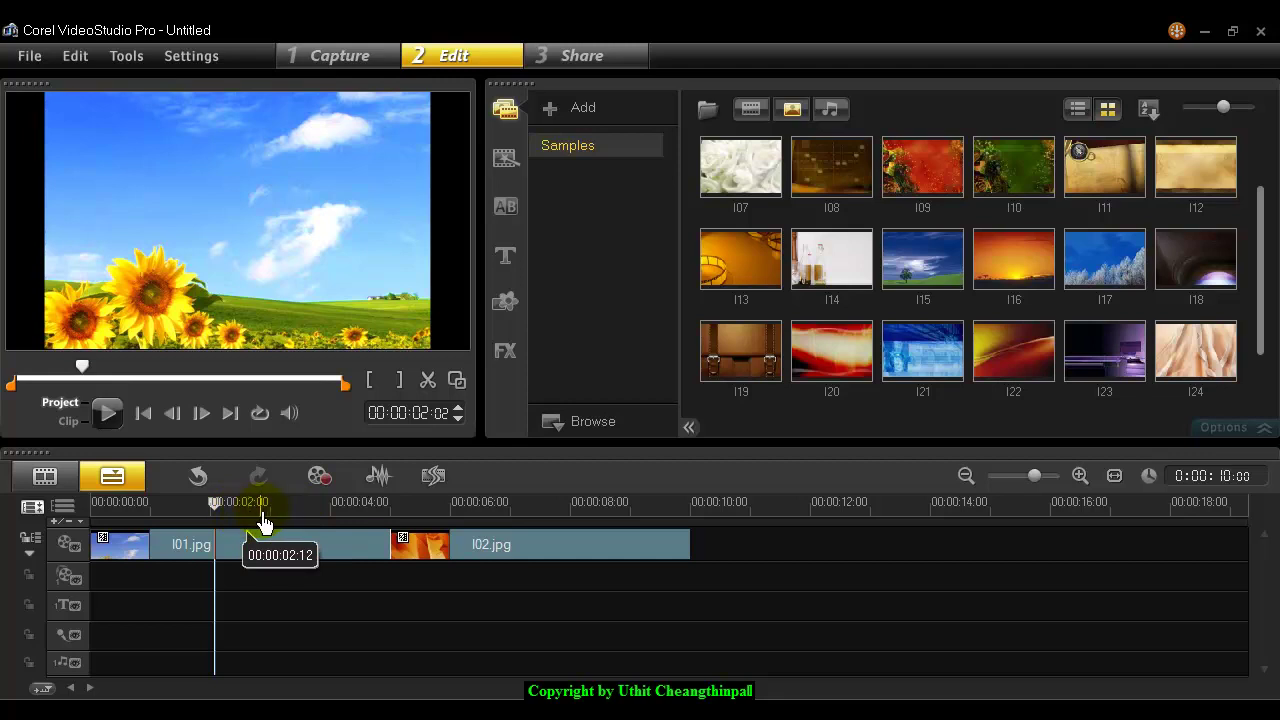
pyautogui.moveTo(217, 516)
pyautogui.mouseDown()
pyautogui.moveTo(172, 505)
pyautogui.moveTo(95, 520)
pyautogui.mouseUp()
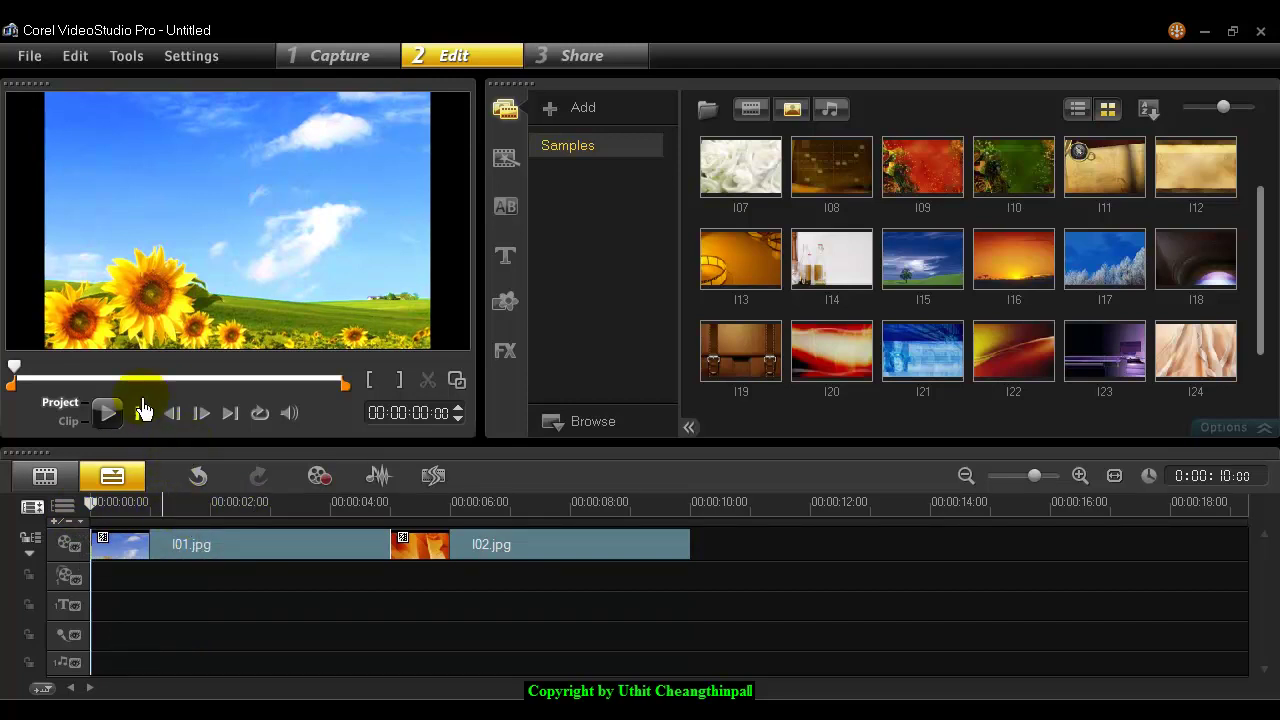
pyautogui.click(106, 413)
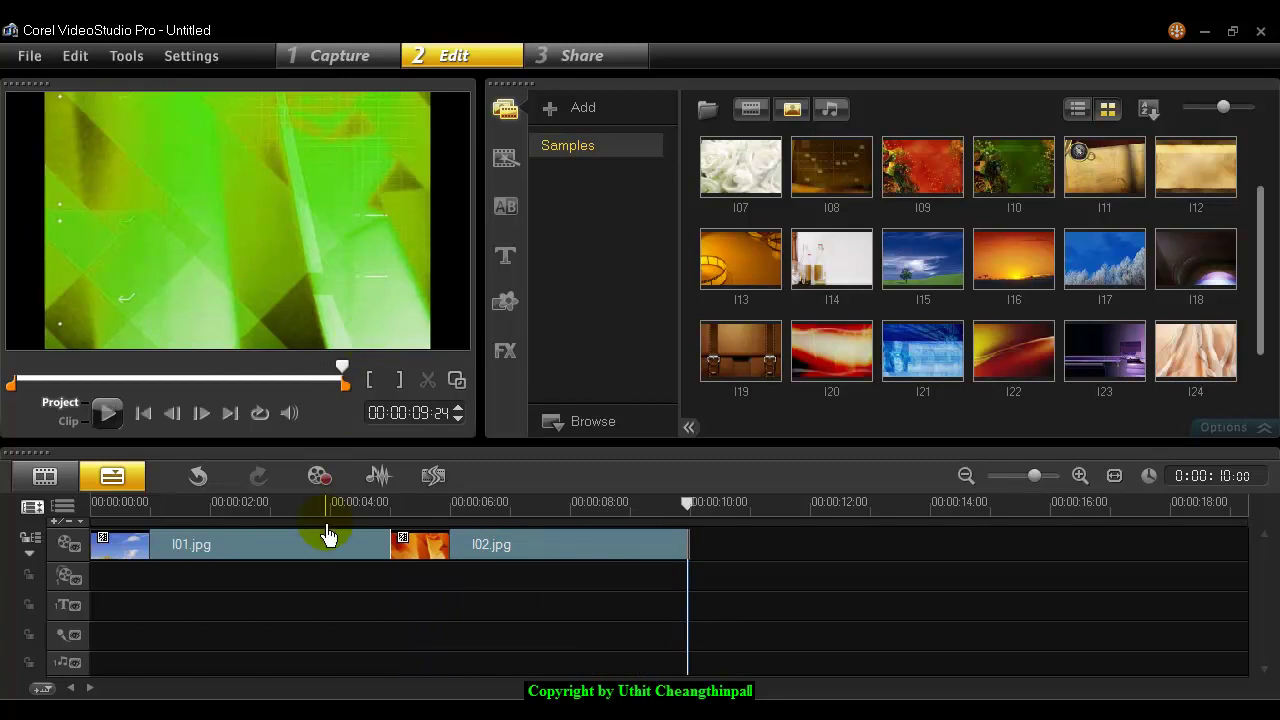
pyautogui.moveTo(183, 508); pyautogui.dragTo(133, 512)
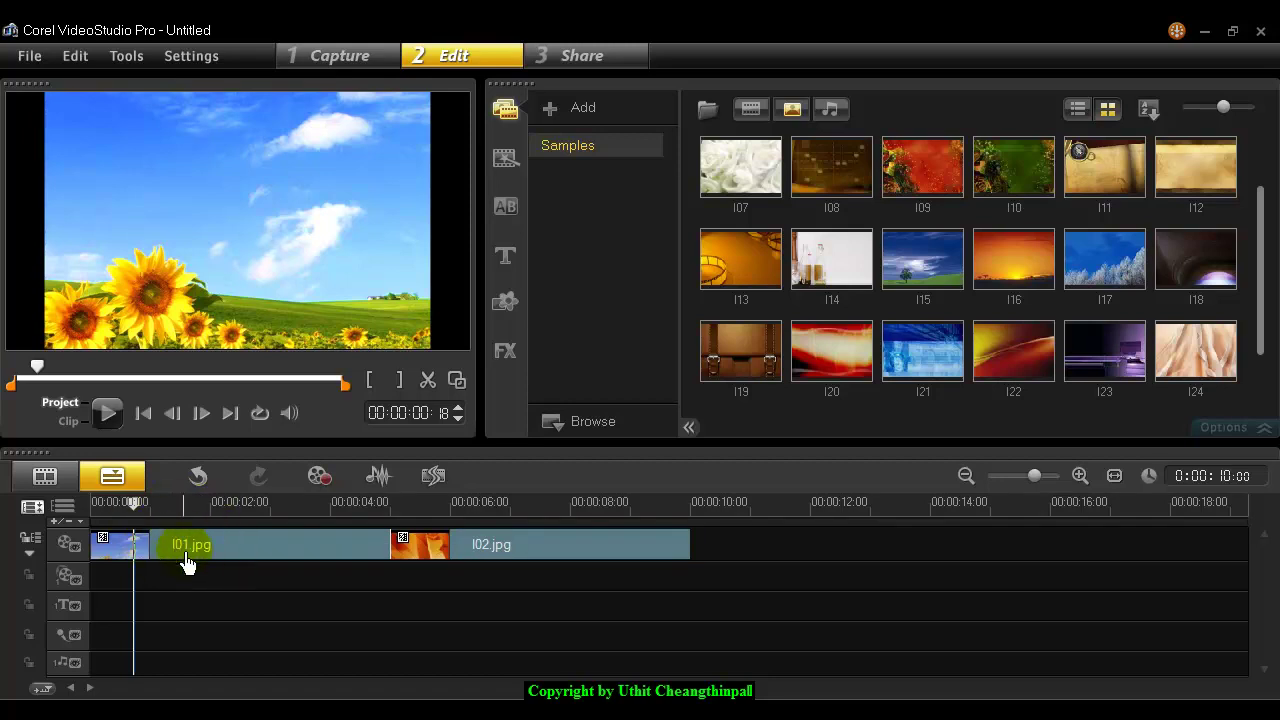
# Step: Open the photo options of the I01.jpg clip and set its resampling option to Fit to project size
pyautogui.click(195, 553)
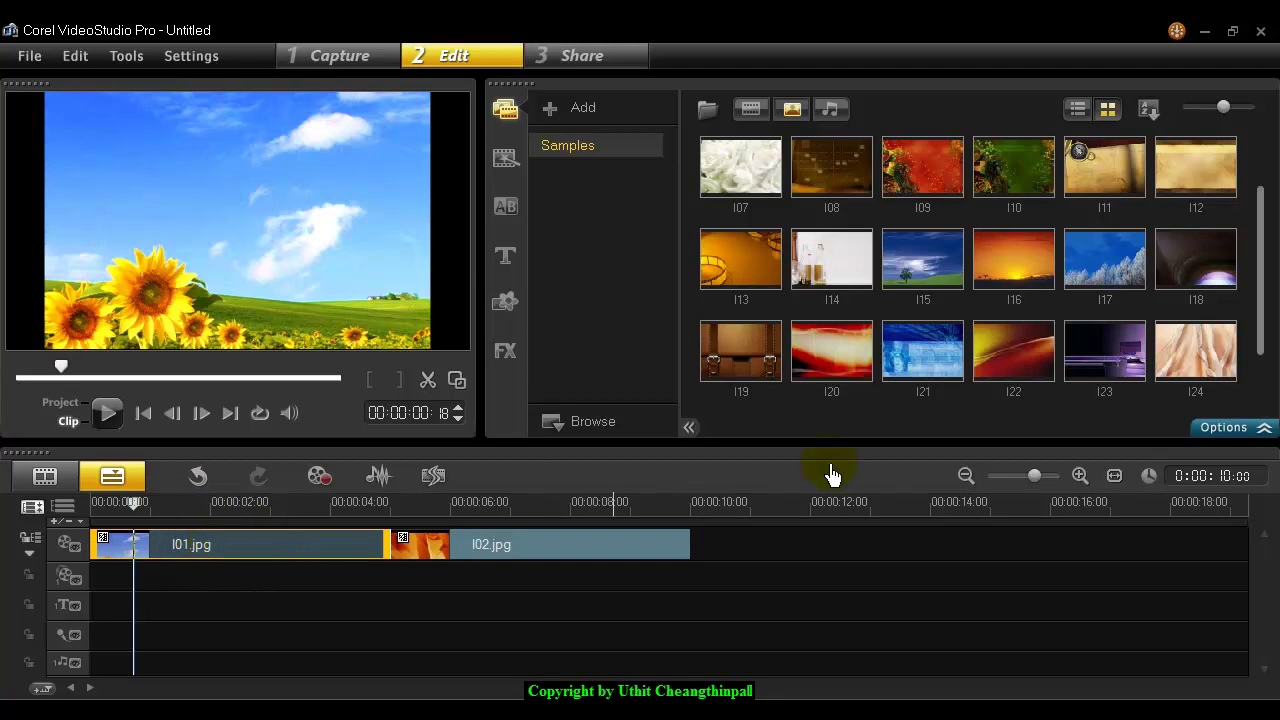
pyautogui.click(1211, 430)
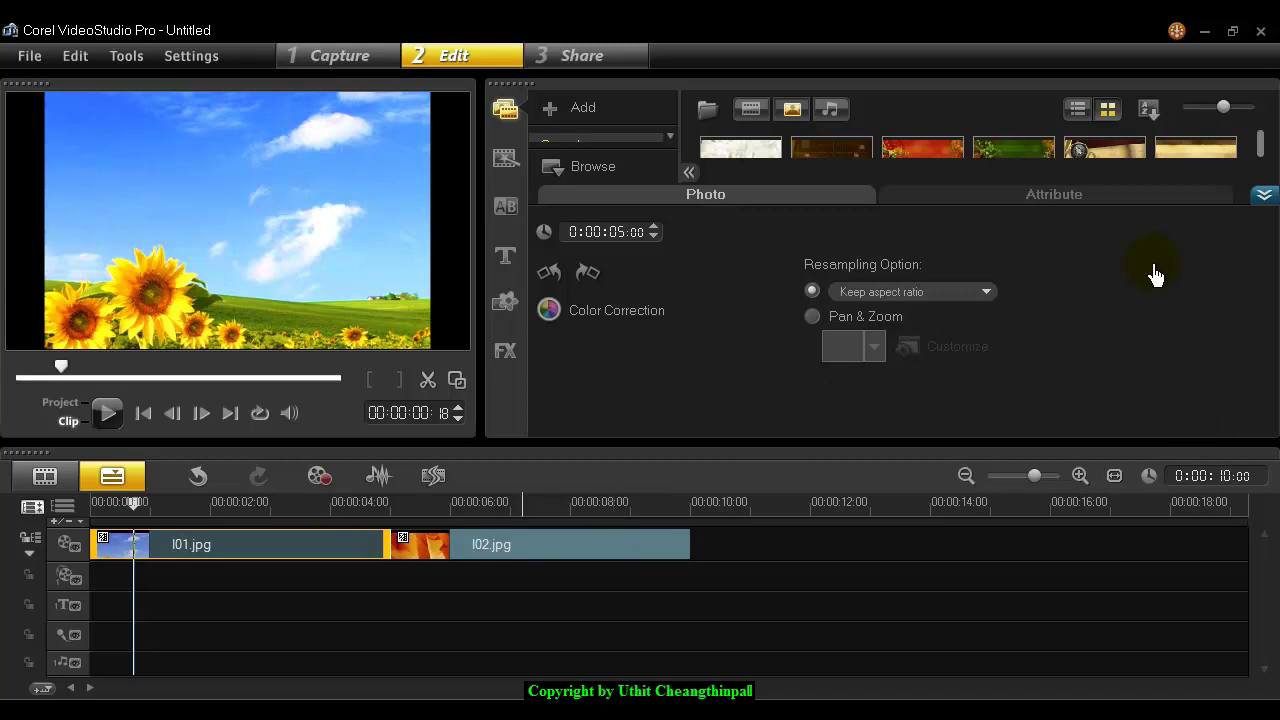
pyautogui.click(1264, 197)
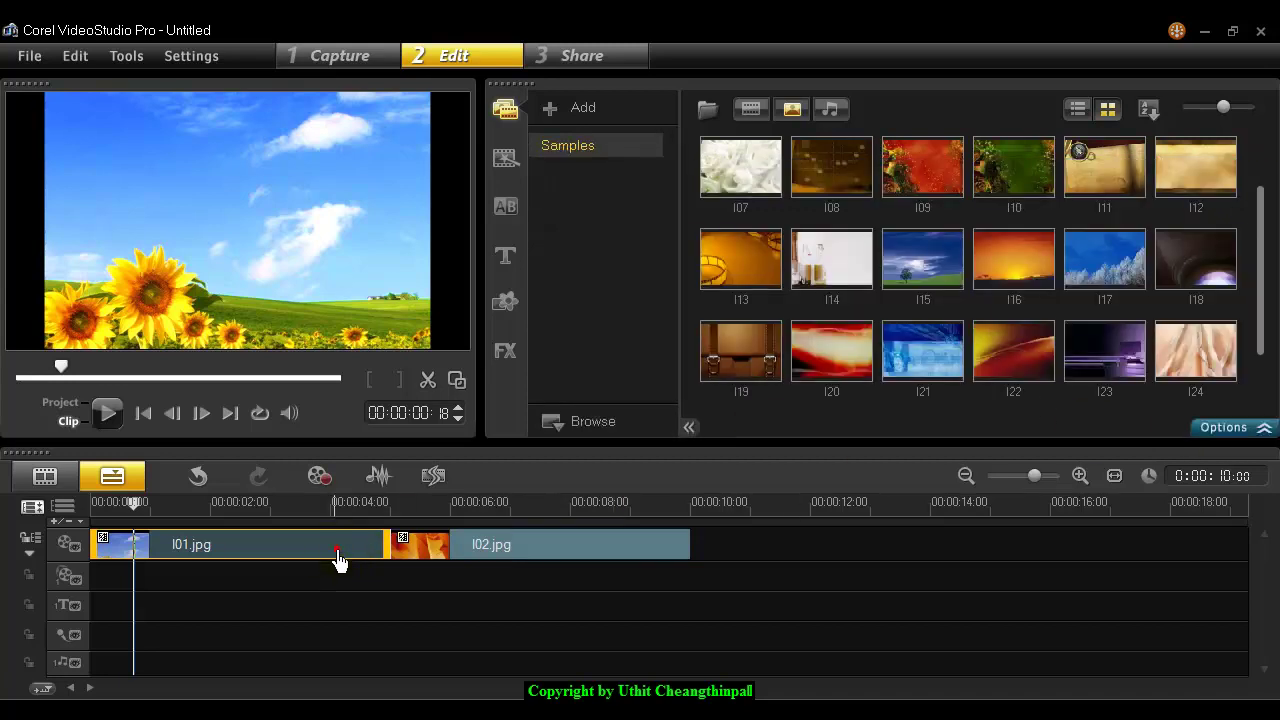
pyautogui.click(1208, 428)
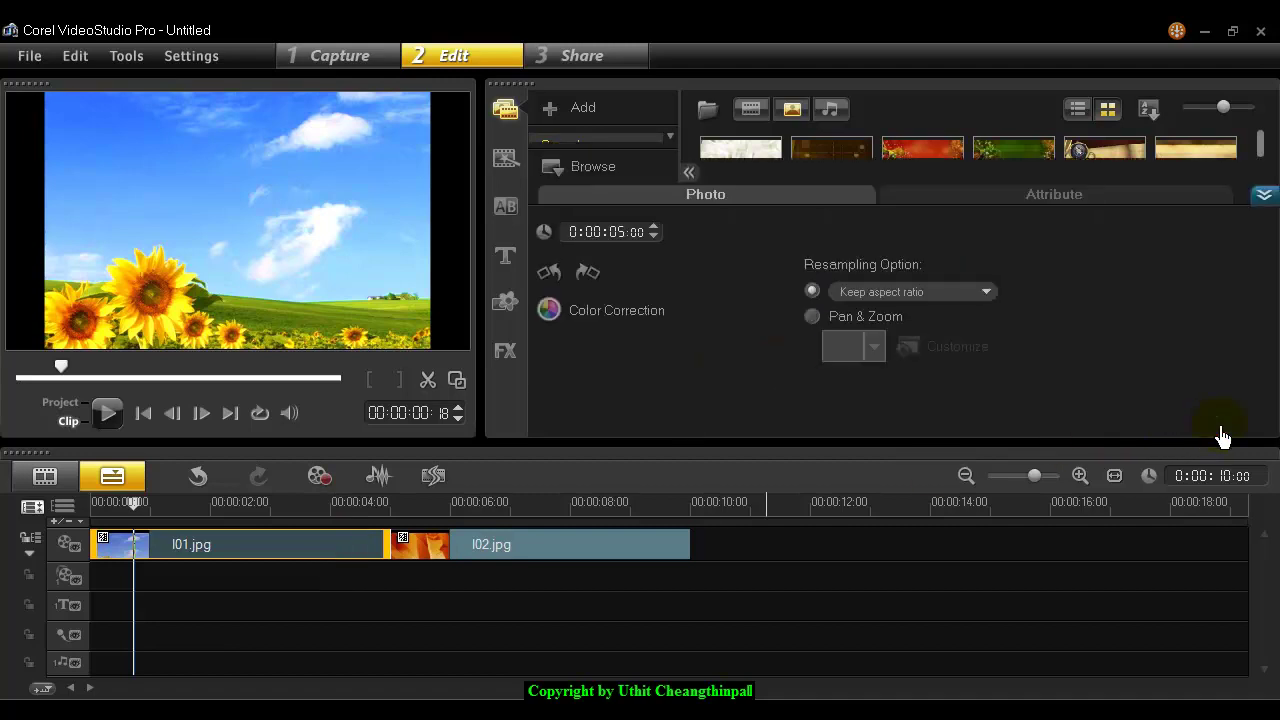
pyautogui.click(1264, 195)
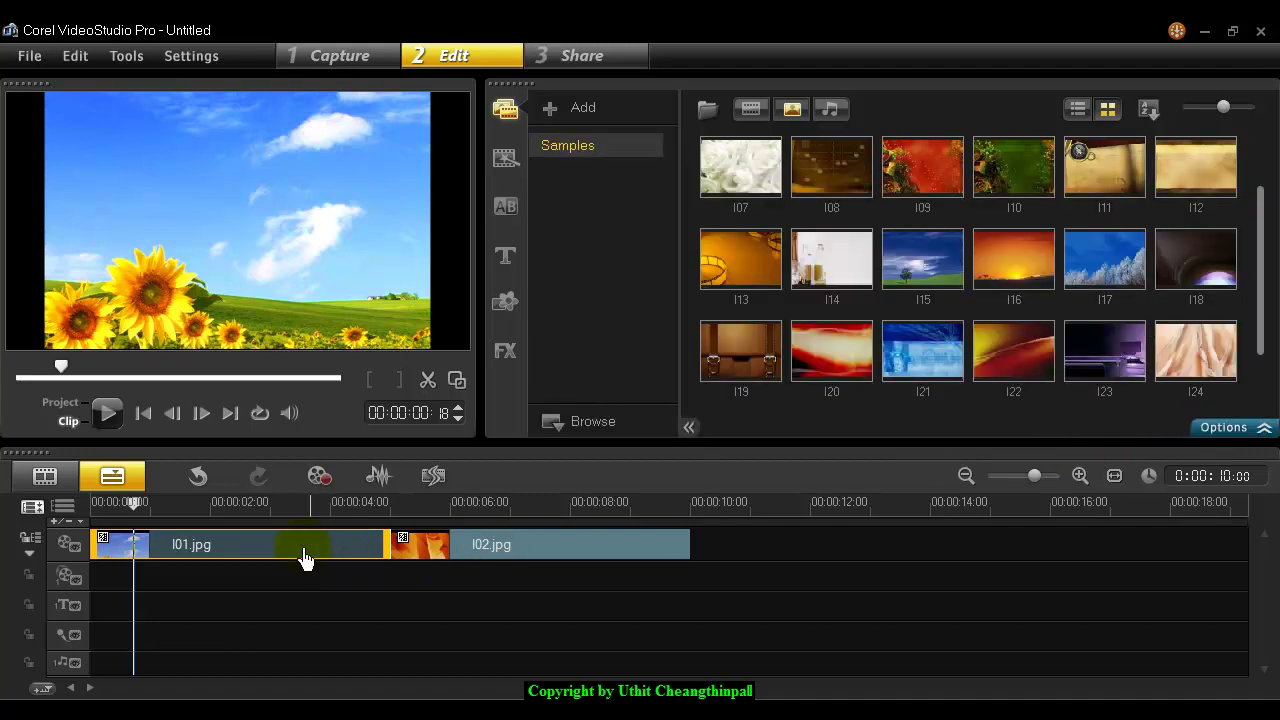
pyautogui.doubleClick(216, 553)
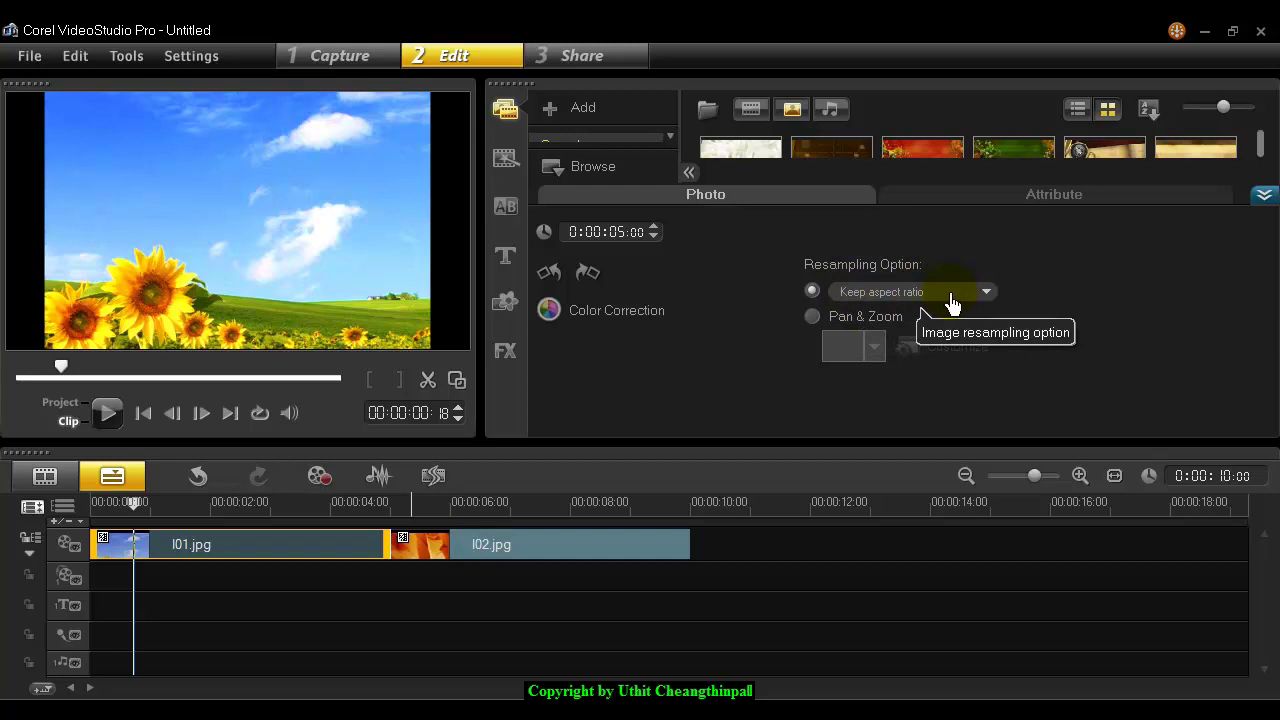
pyautogui.click(951, 304)
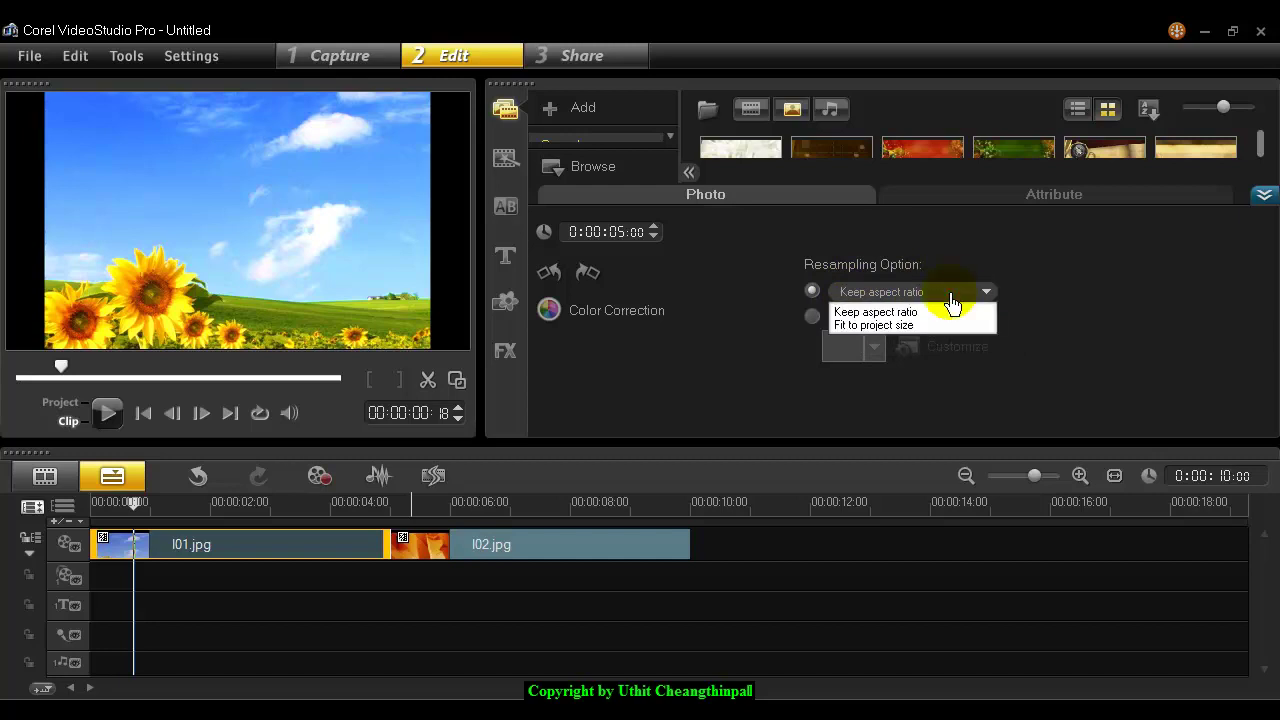
pyautogui.click(900, 327)
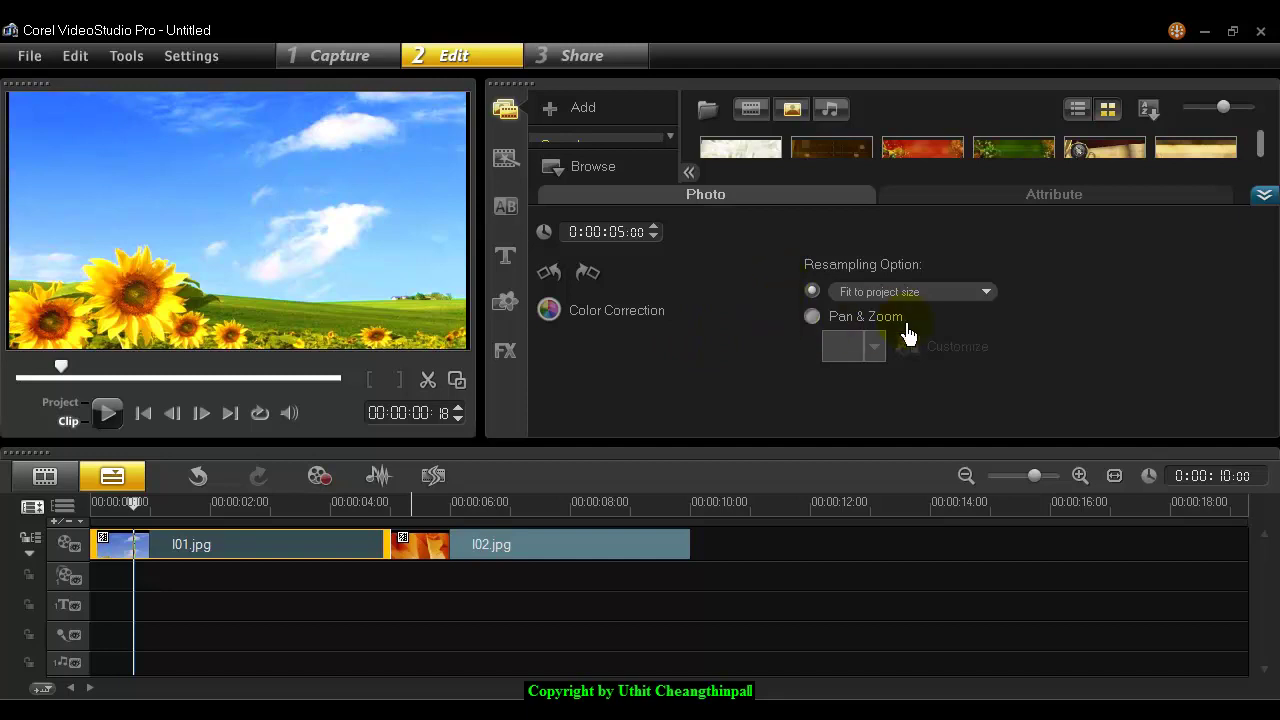
# Step: Enable Pan & Zoom for the I01.jpg clip and play the clip from its start
pyautogui.click(812, 317)
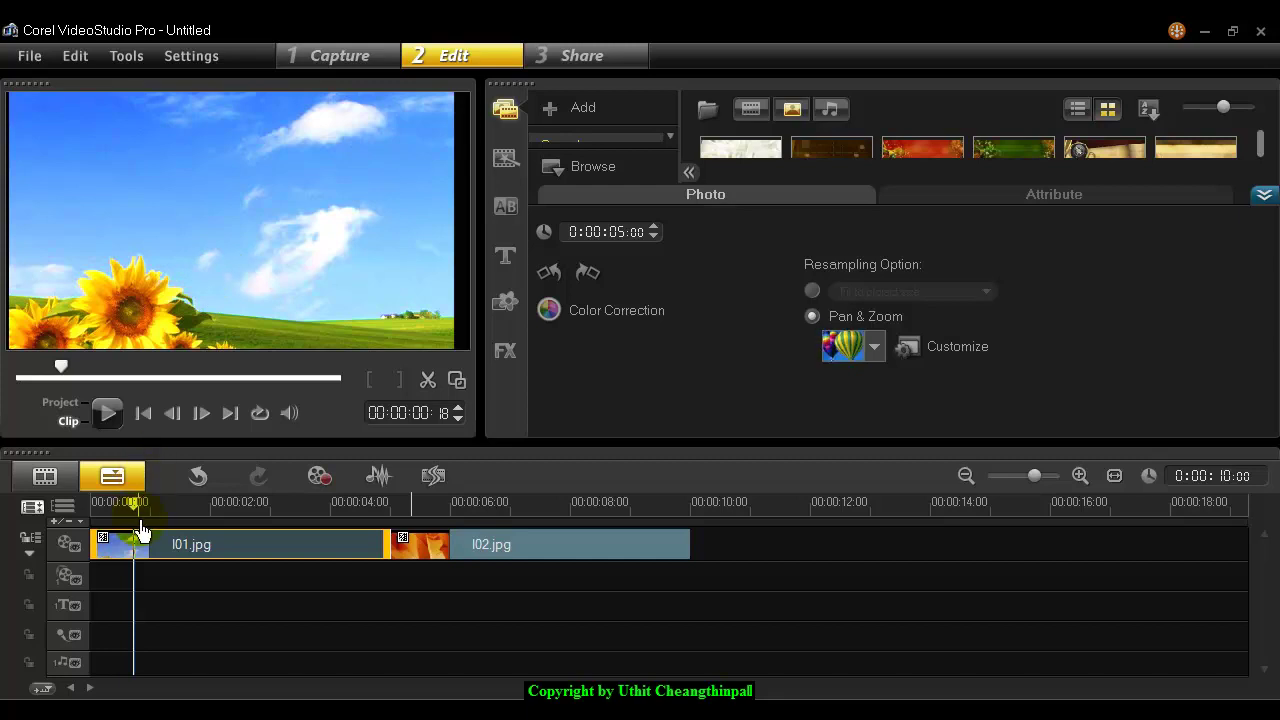
pyautogui.click(143, 414)
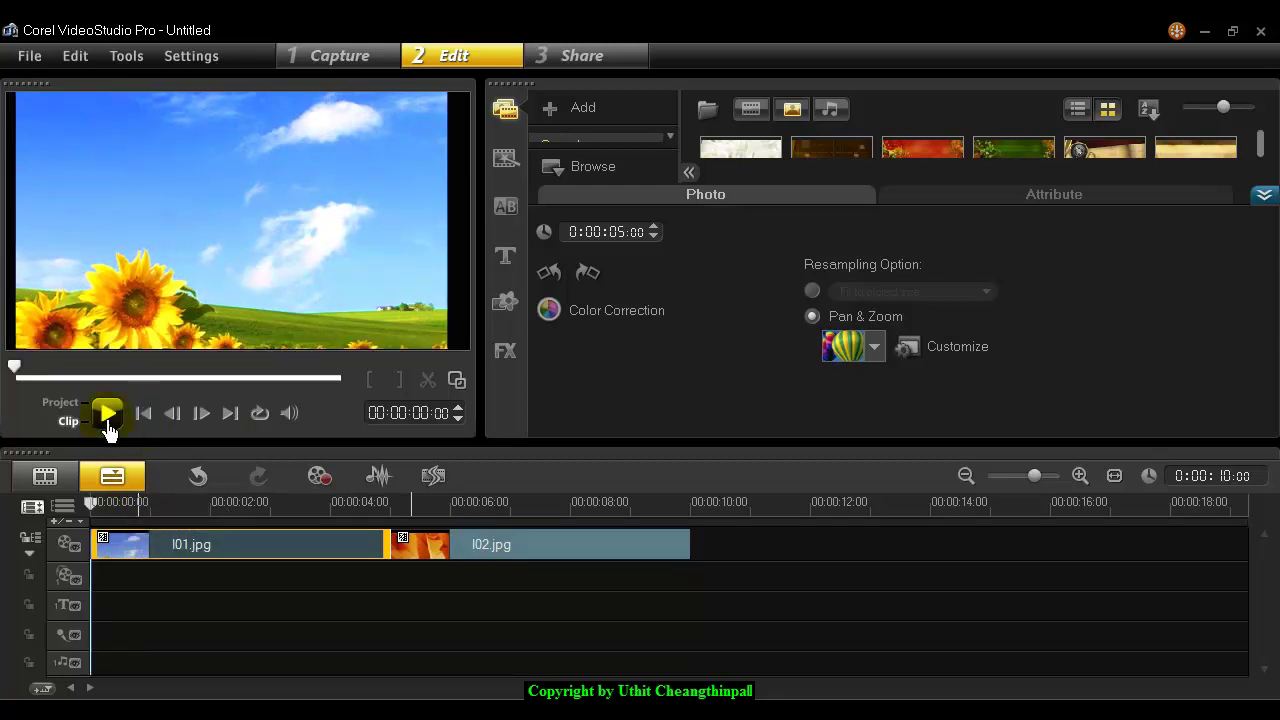
pyautogui.click(108, 414)
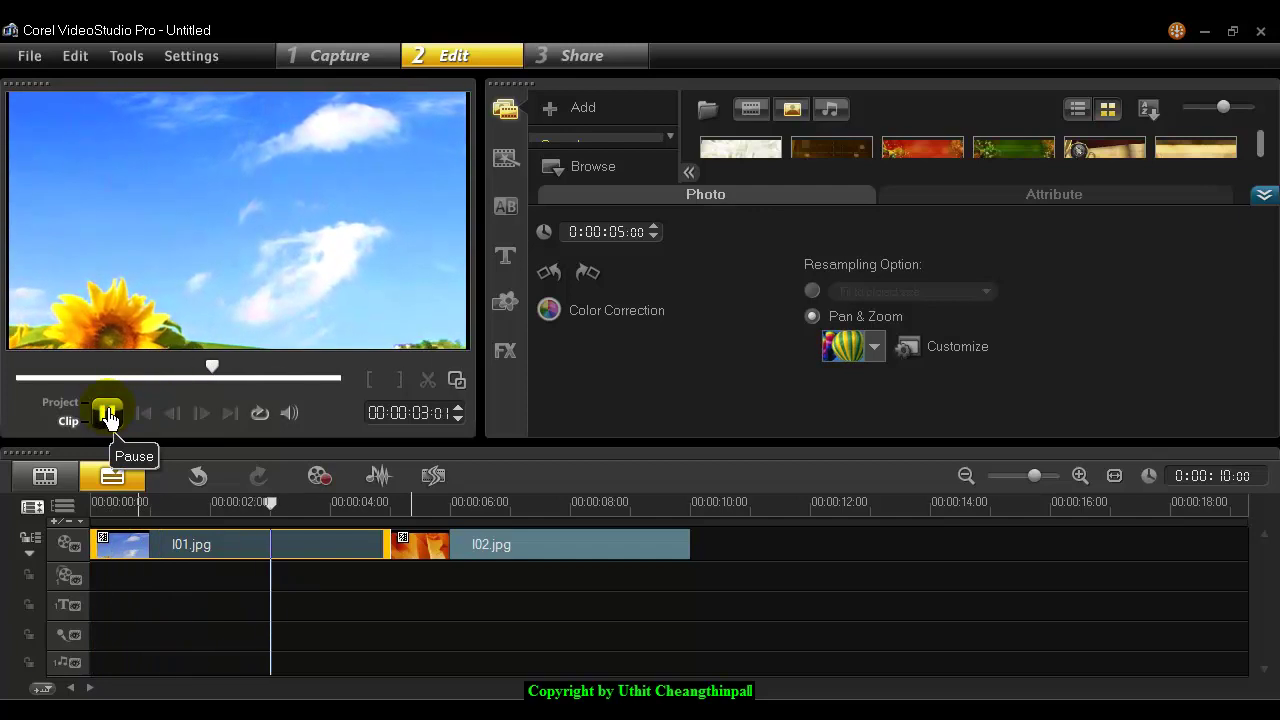
# Step: Try several Pan & Zoom presets on I01.jpg, apply the first preset in the second row, and play the clip
pyautogui.click(873, 352)
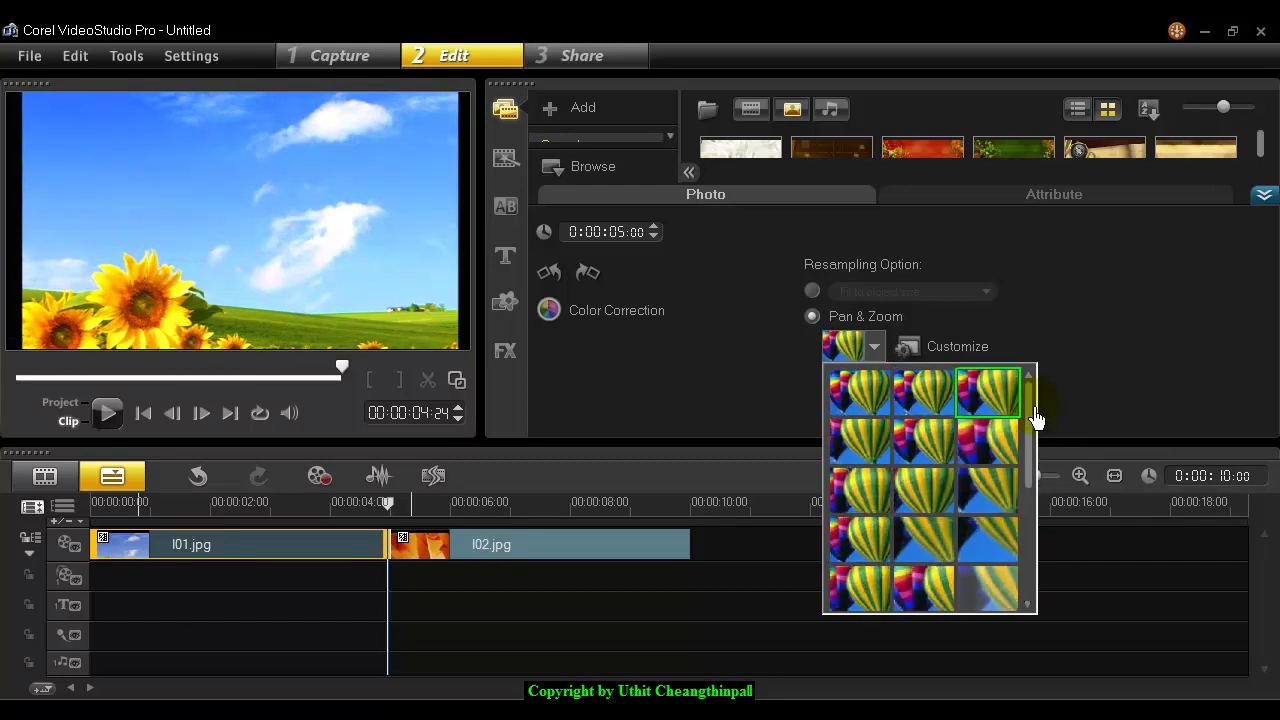
pyautogui.click(877, 440)
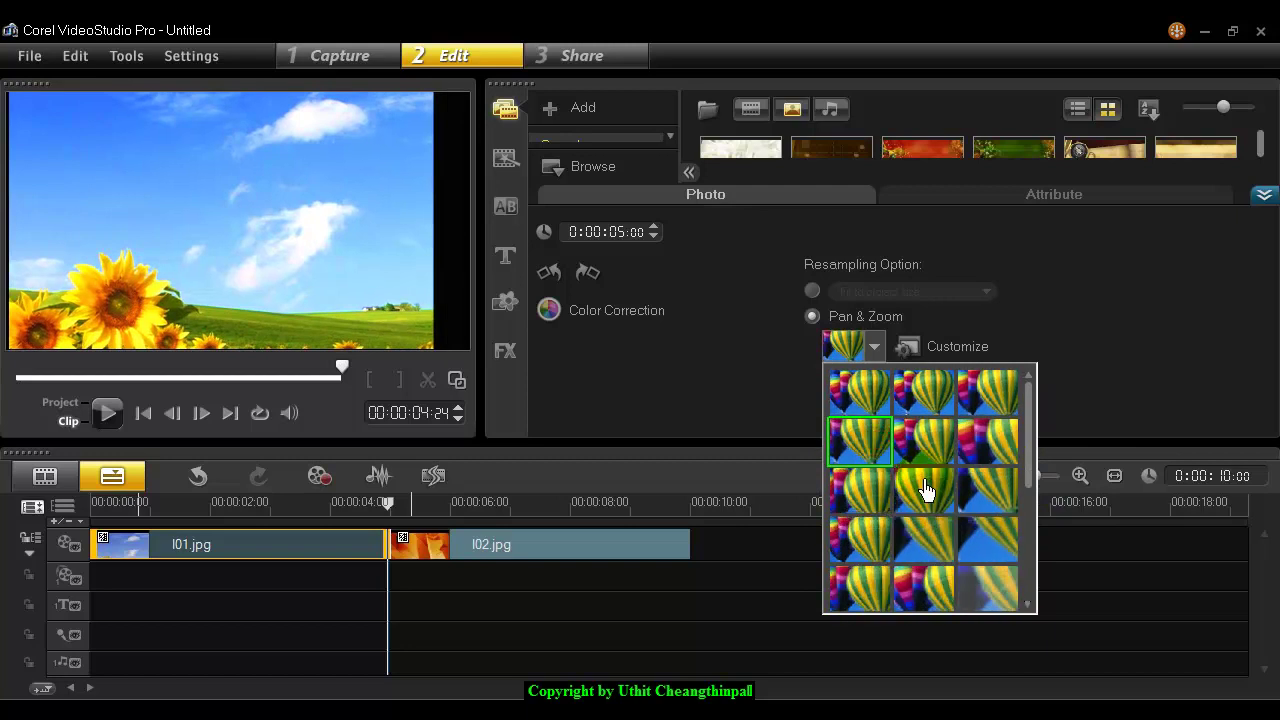
pyautogui.click(873, 490)
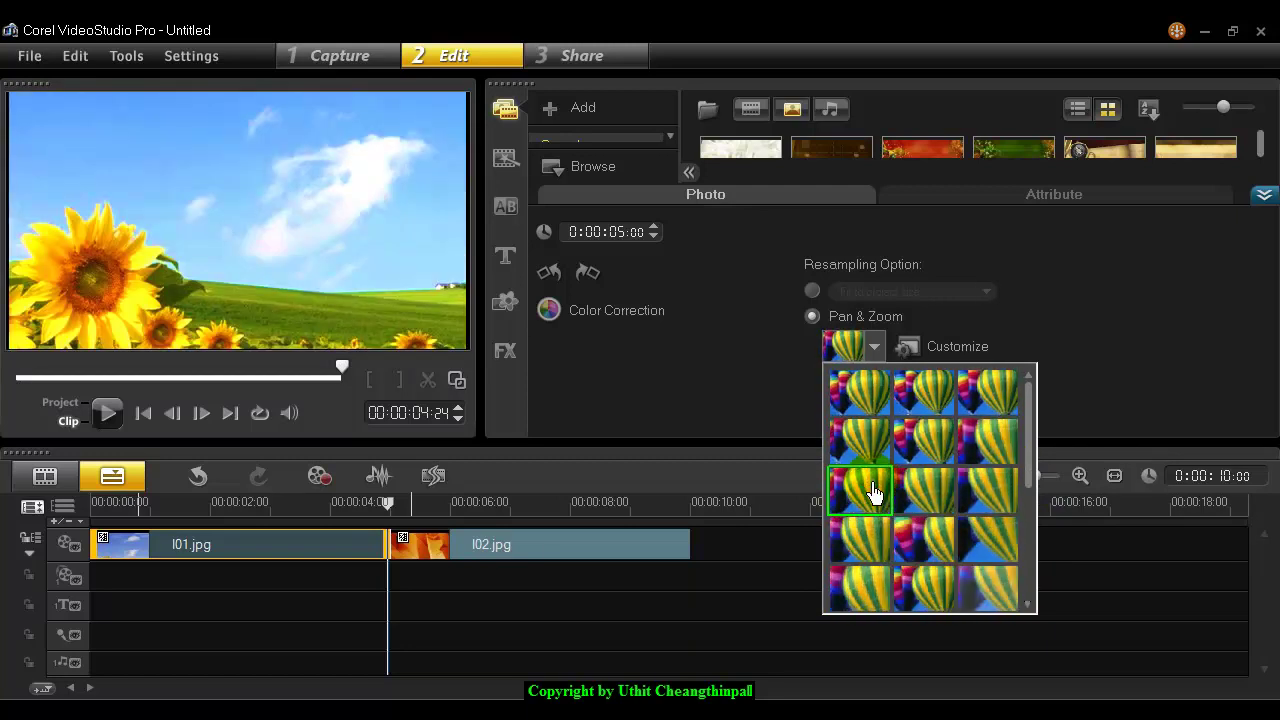
pyautogui.click(978, 500)
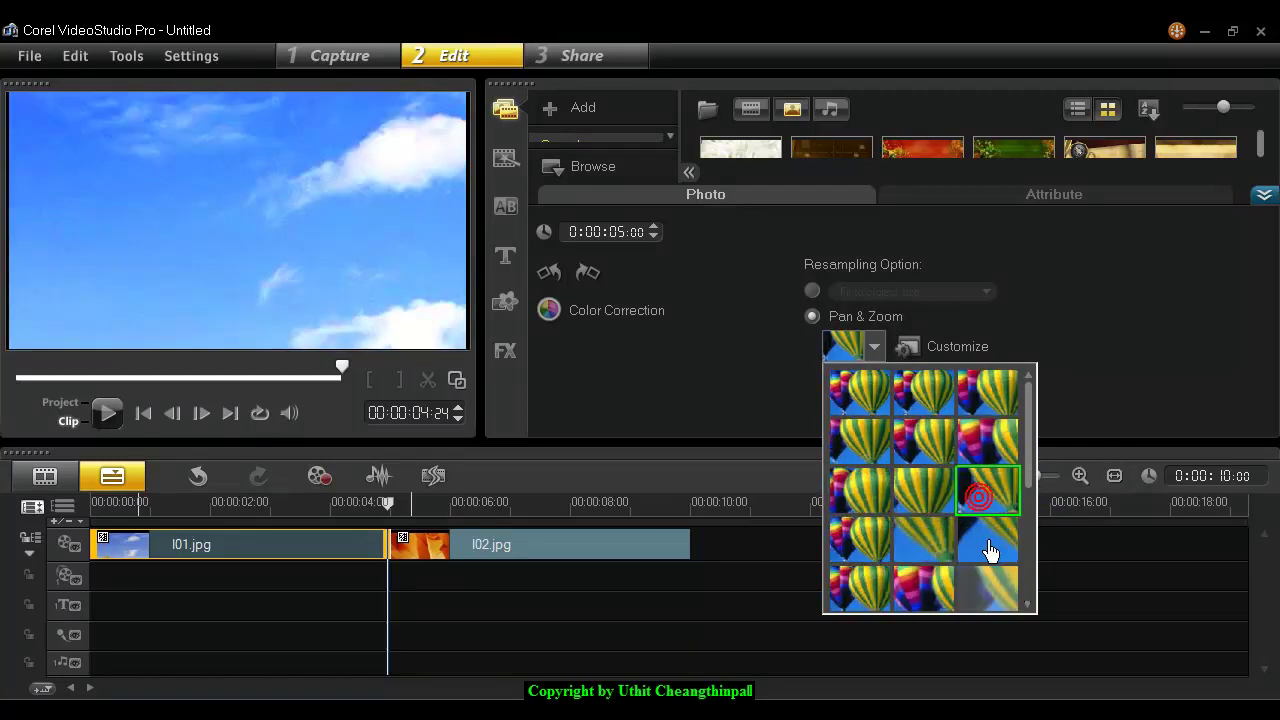
pyautogui.click(927, 508)
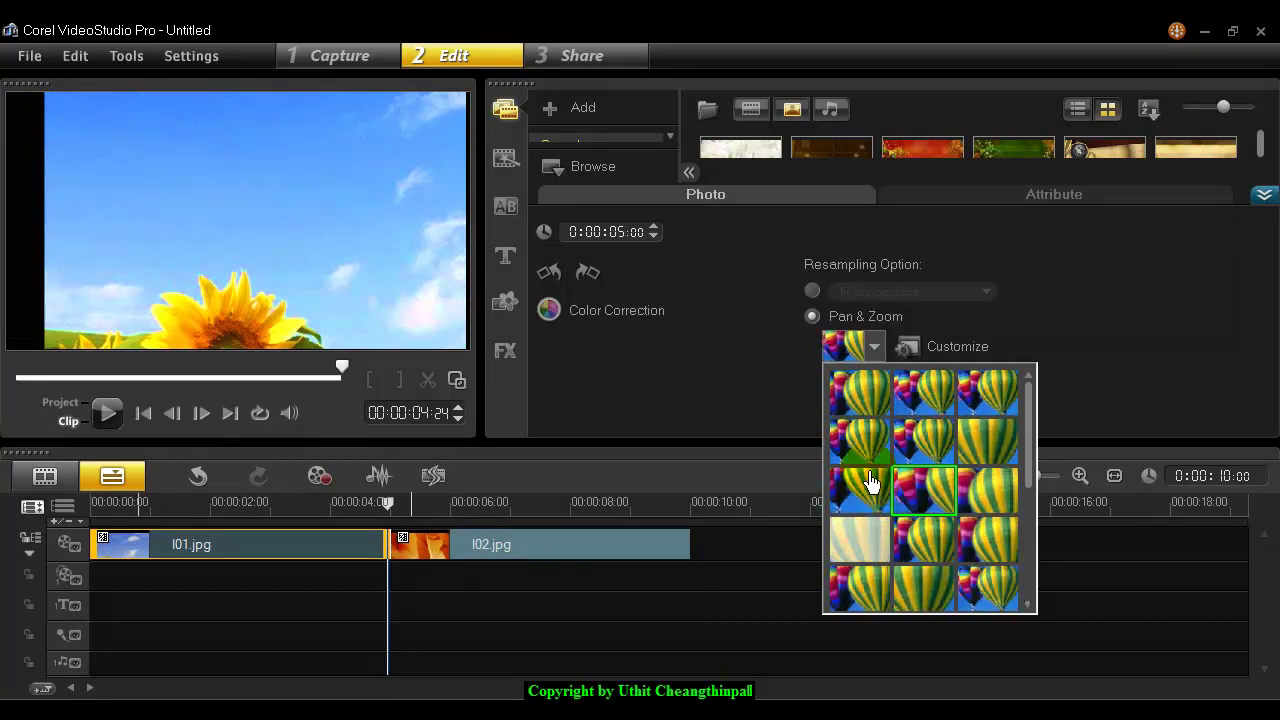
pyautogui.click(864, 448)
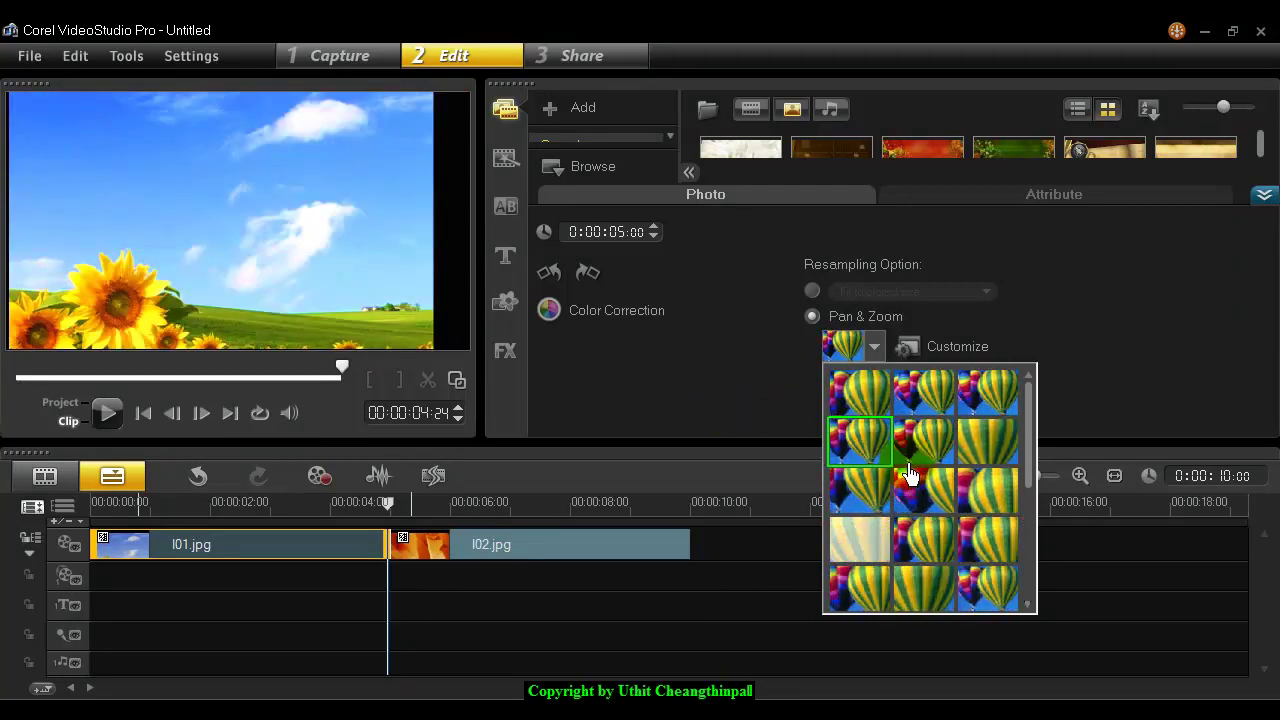
pyautogui.click(842, 435)
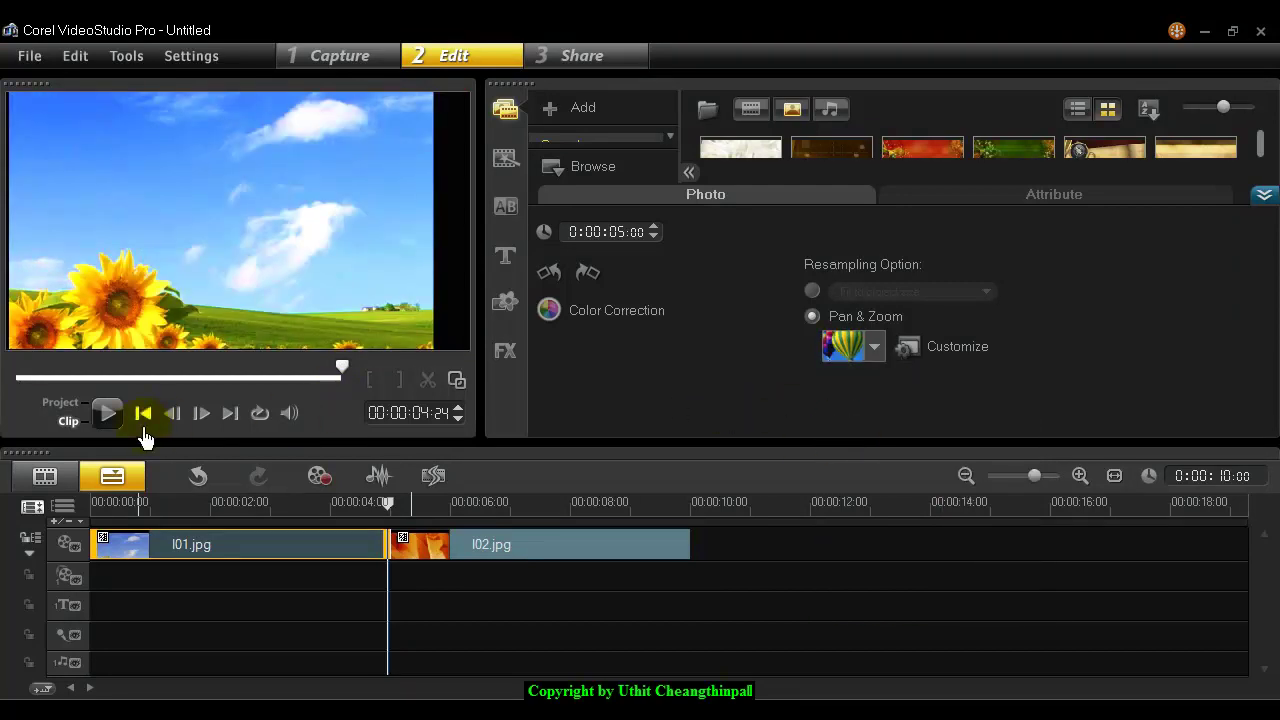
pyautogui.click(106, 413)
# Step: Open the custom Pan & Zoom settings for I01.jpg and select the starting keyframe at 00:00:00:00
pyautogui.click(937, 352)
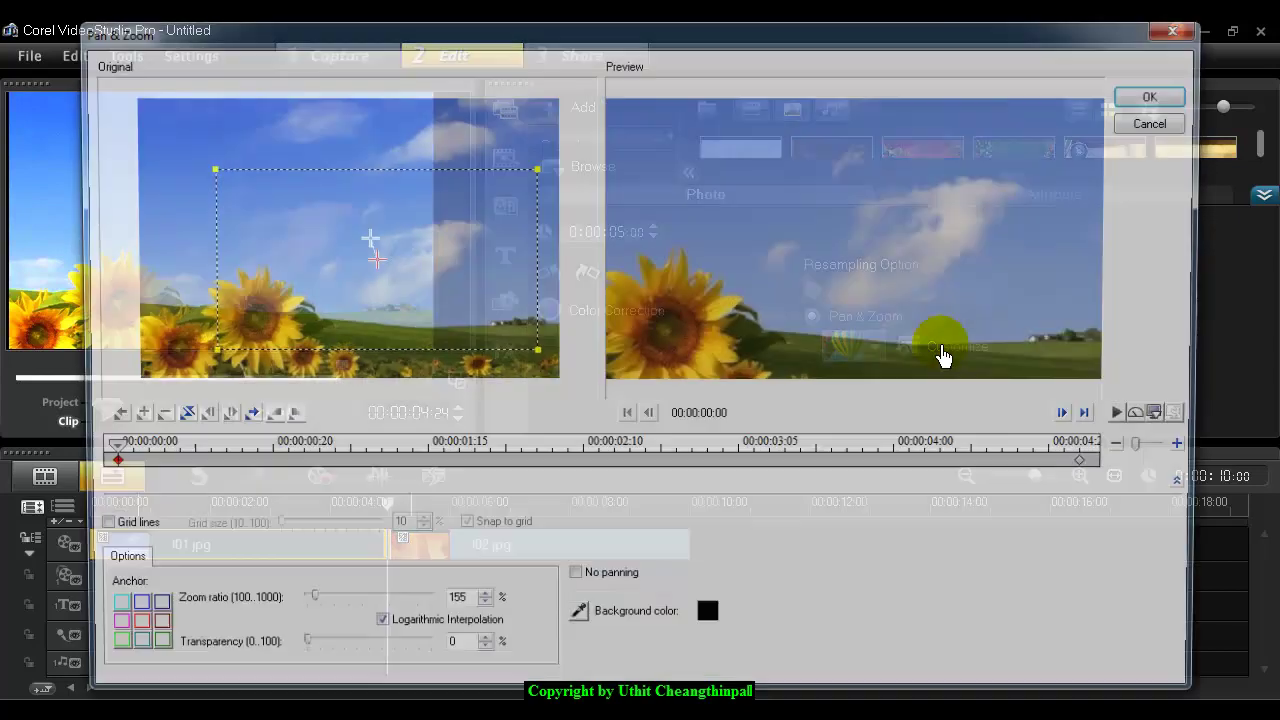
pyautogui.click(617, 294)
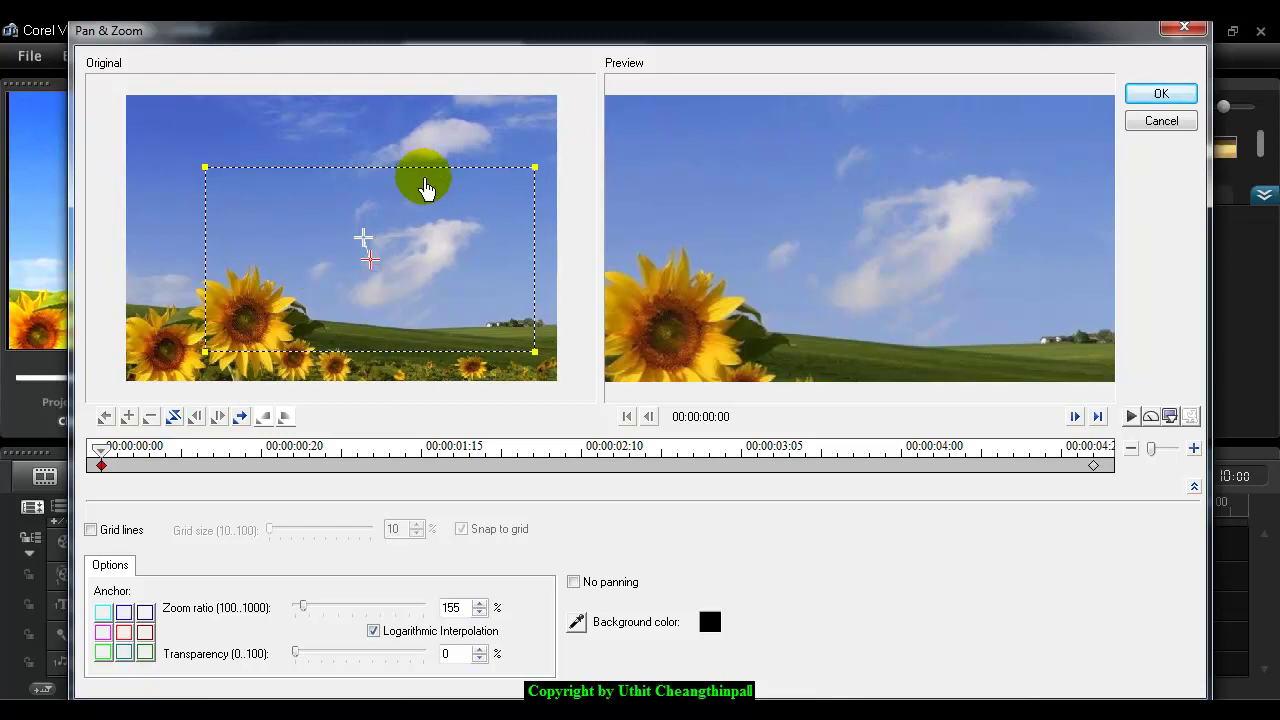
pyautogui.moveTo(232, 110)
pyautogui.mouseDown()
pyautogui.moveTo(311, 186)
pyautogui.moveTo(338, 194)
pyautogui.moveTo(316, 213)
pyautogui.moveTo(286, 206)
pyautogui.moveTo(390, 158)
pyautogui.moveTo(383, 147)
pyautogui.mouseUp()
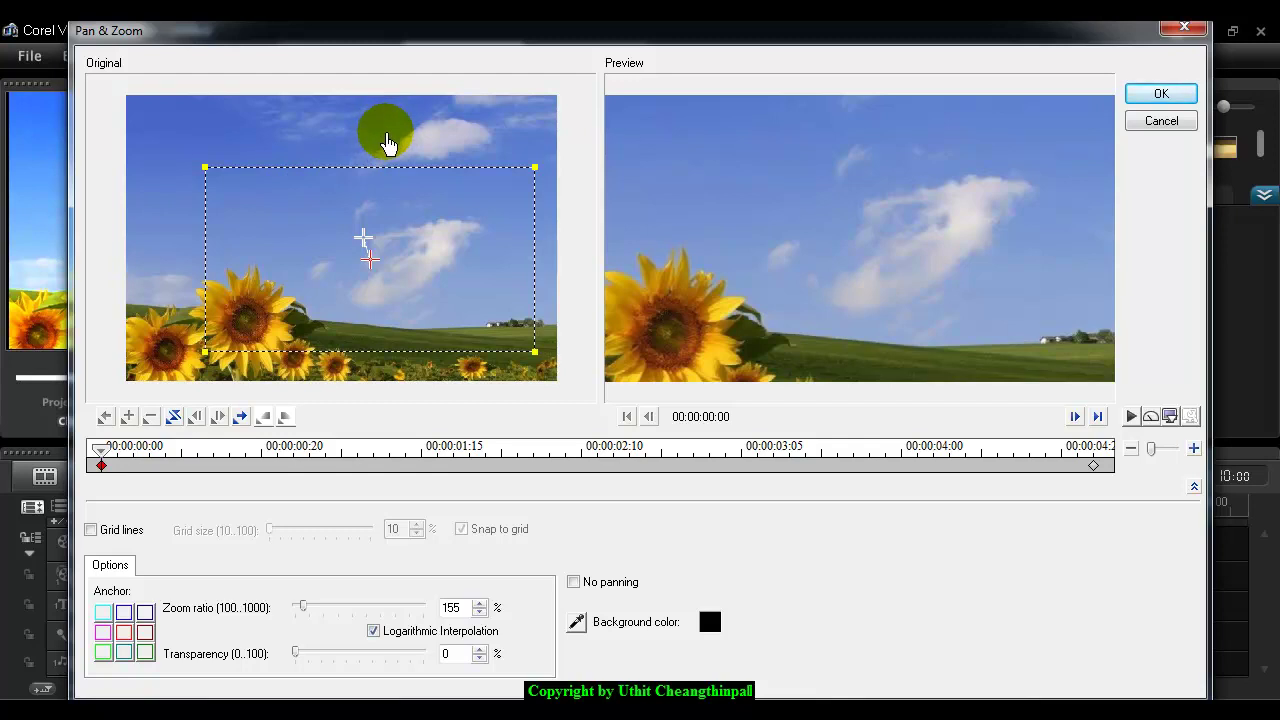
pyautogui.moveTo(391, 146); pyautogui.dragTo(399, 148)
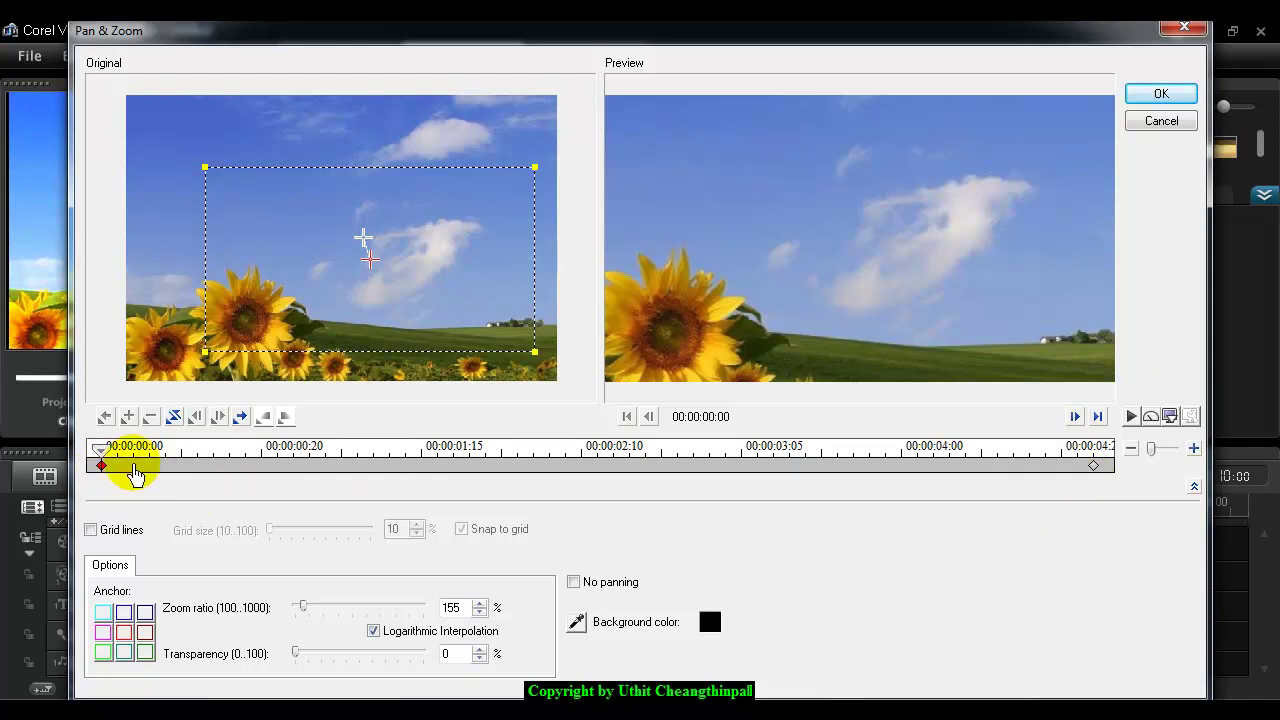
pyautogui.click(103, 460)
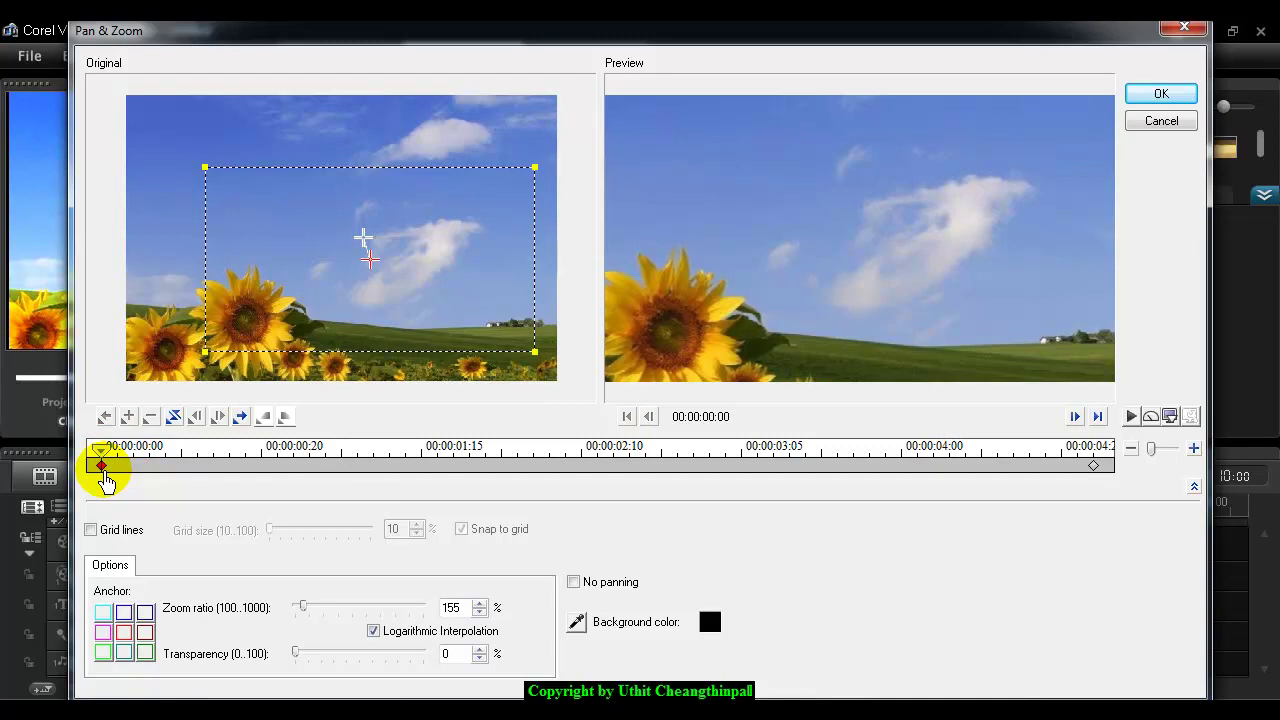
pyautogui.click(115, 458)
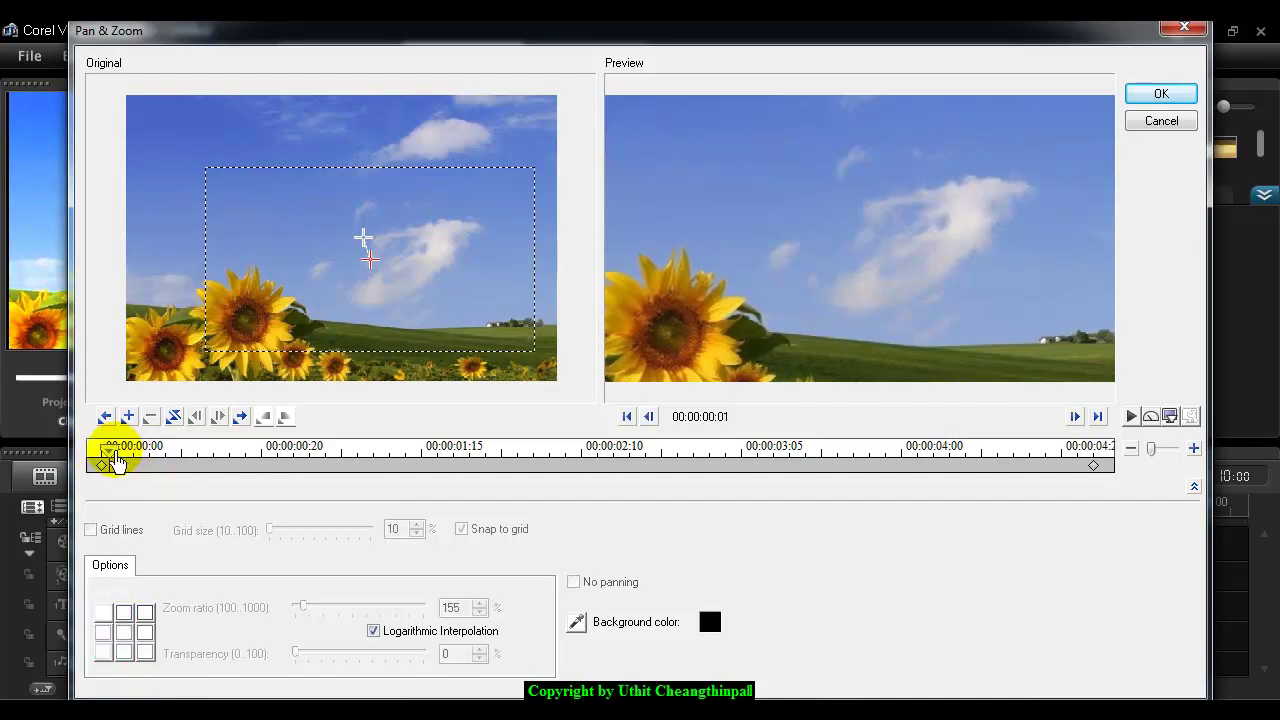
pyautogui.click(102, 463)
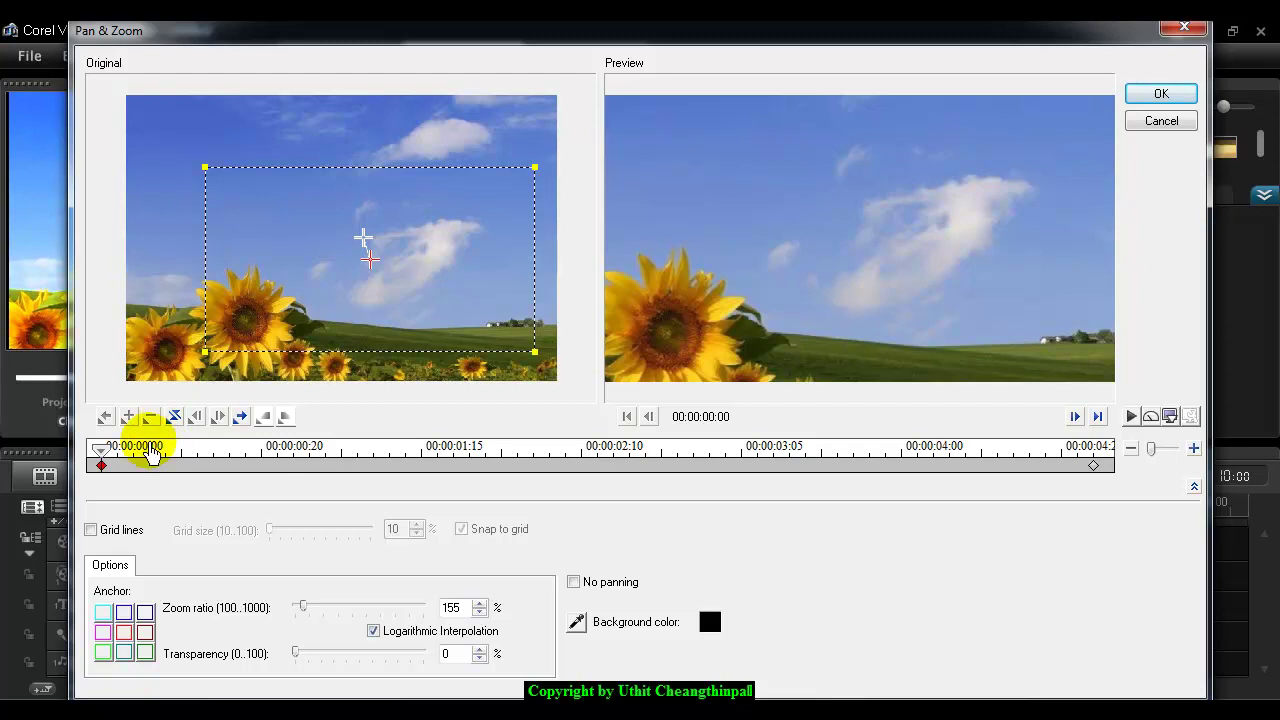
pyautogui.moveTo(106, 451)
pyautogui.mouseDown()
pyautogui.moveTo(137, 457)
pyautogui.moveTo(107, 455)
pyautogui.mouseUp()
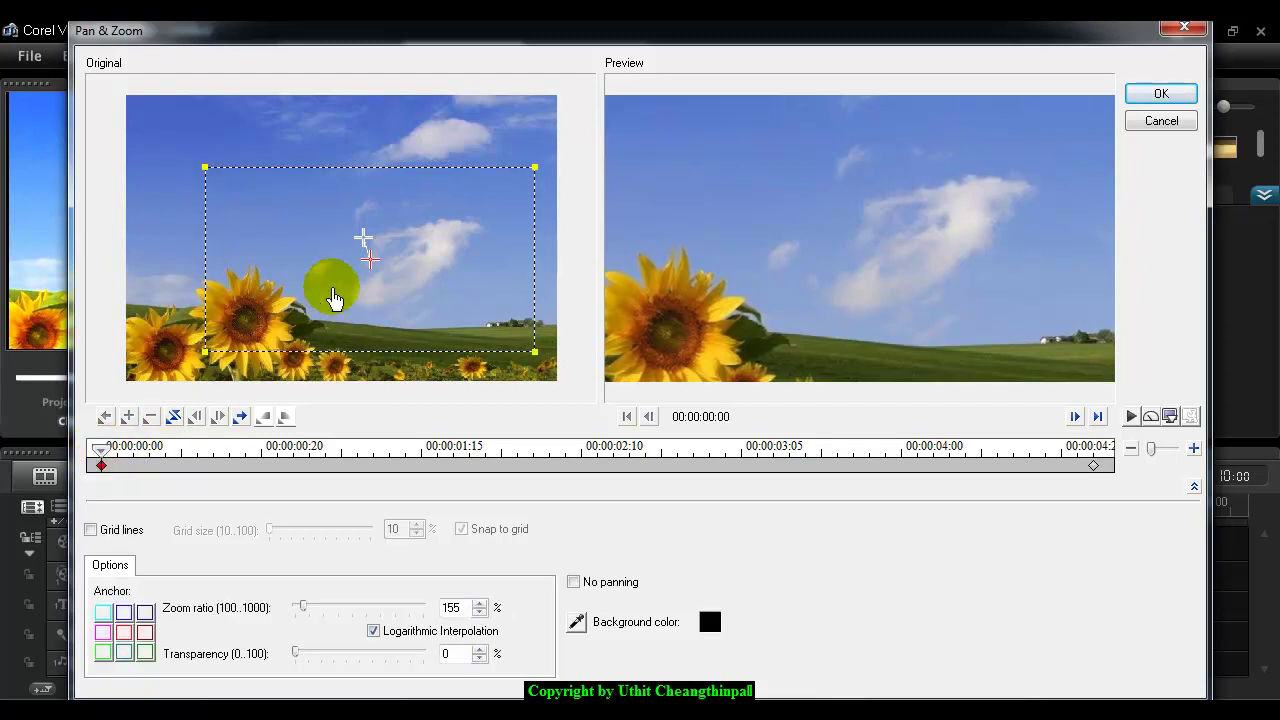
# Step: At the starting keyframe, move the zoom frame up over the sky and enlarge it to a 137% zoom ratio, keeping it inside the photo
pyautogui.moveTo(370, 268); pyautogui.dragTo(388, 201)
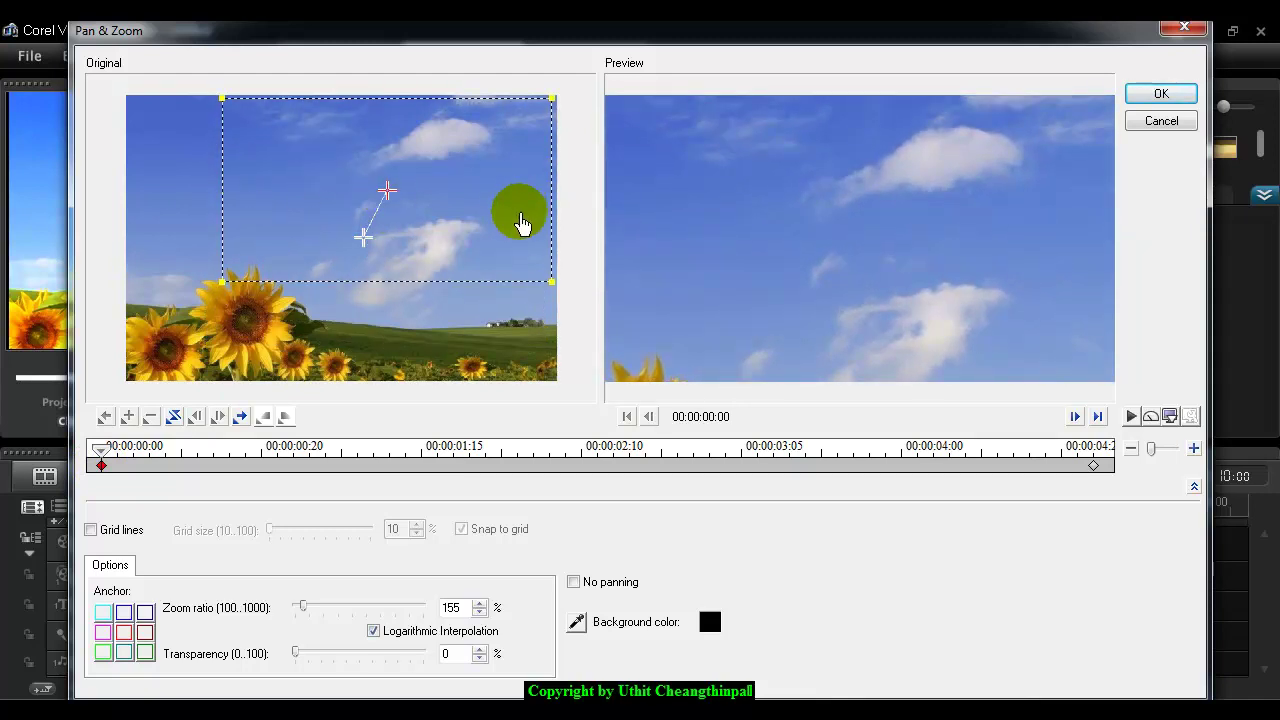
pyautogui.moveTo(216, 285); pyautogui.dragTo(201, 302)
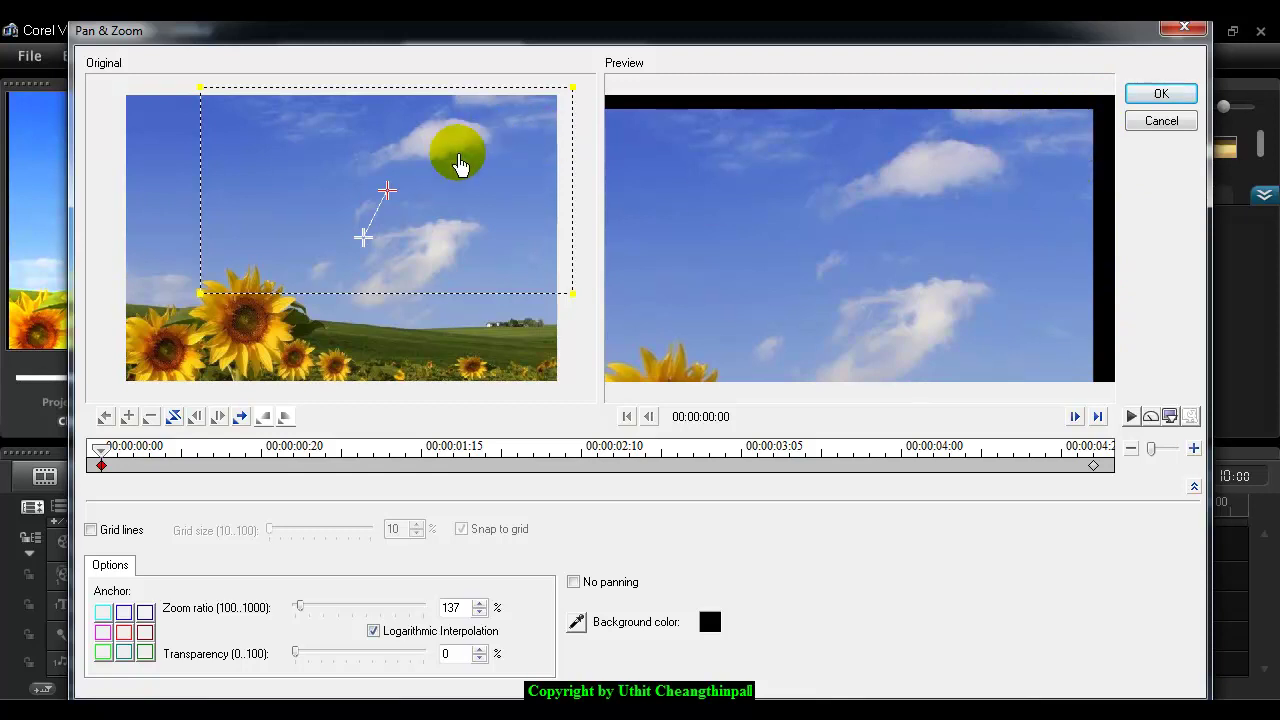
pyautogui.moveTo(387, 204); pyautogui.dragTo(367, 213)
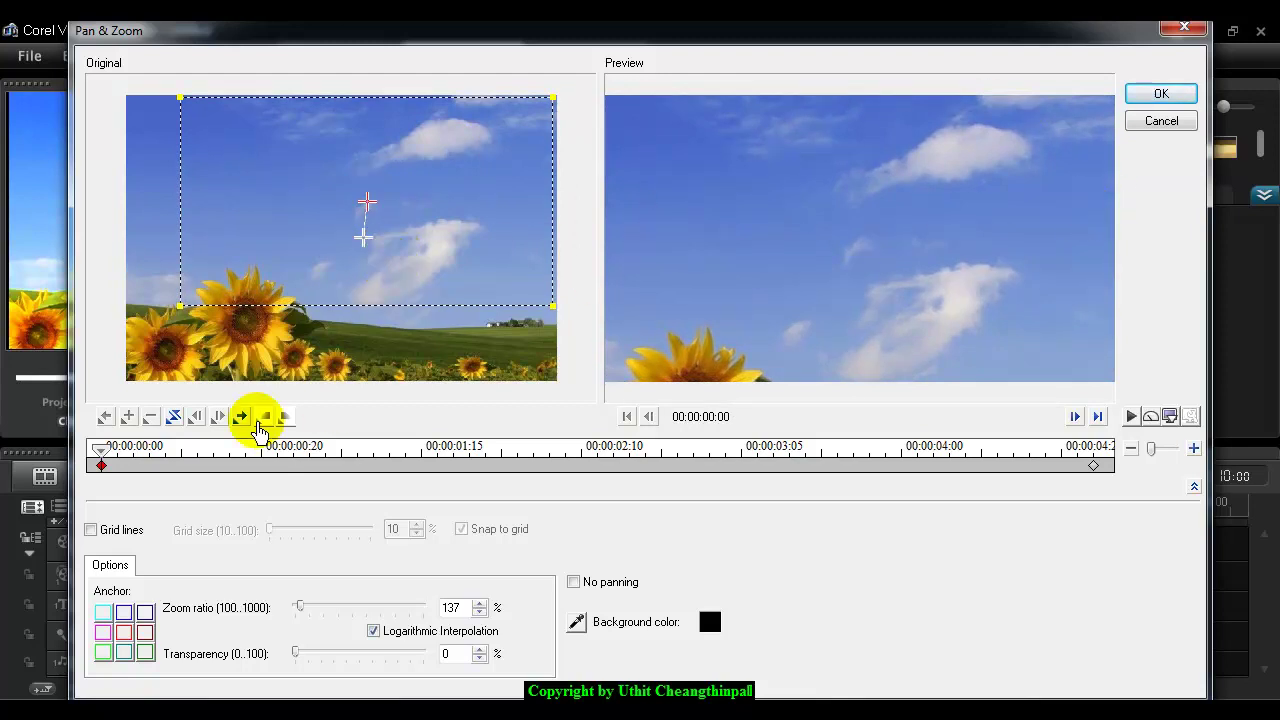
pyautogui.moveTo(102, 460)
pyautogui.mouseDown()
pyautogui.moveTo(1096, 460)
pyautogui.moveTo(866, 477)
pyautogui.moveTo(103, 440)
pyautogui.mouseUp()
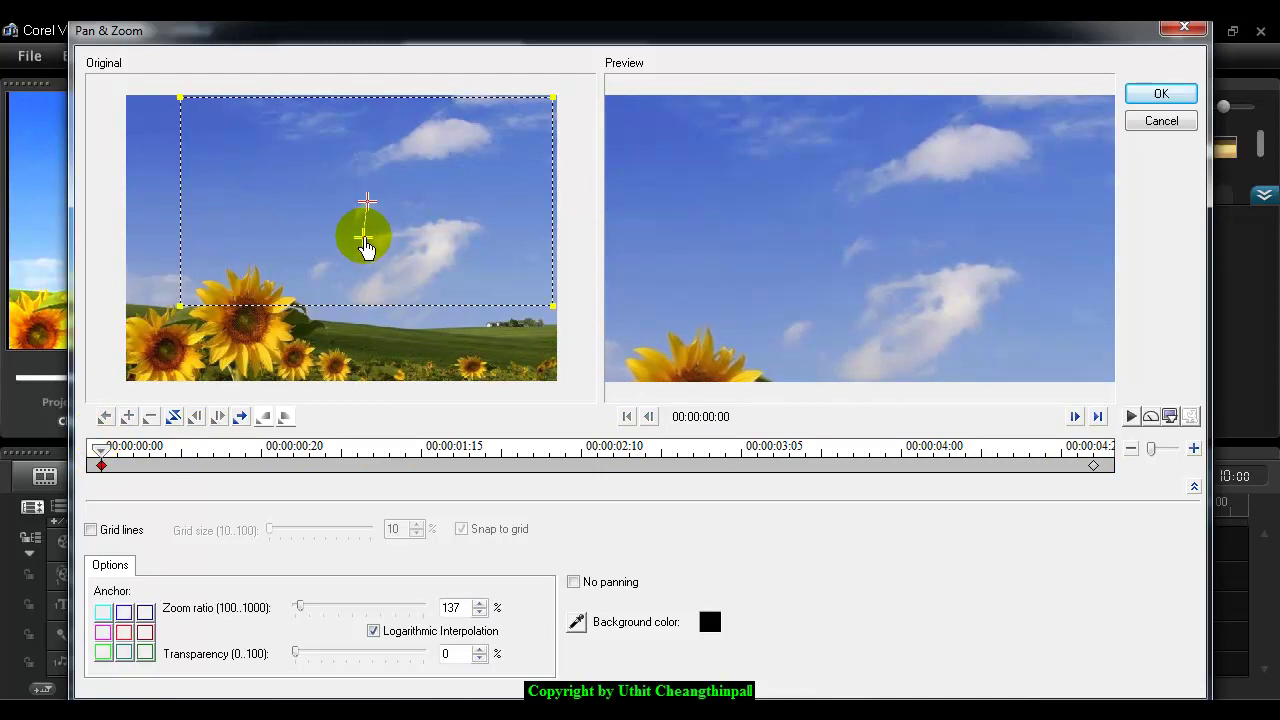
# Step: At the ending keyframe, move the zoom frame down over the sunflowers and shrink it to a 131% zoom ratio, keeping it inside the photo
pyautogui.click(363, 240)
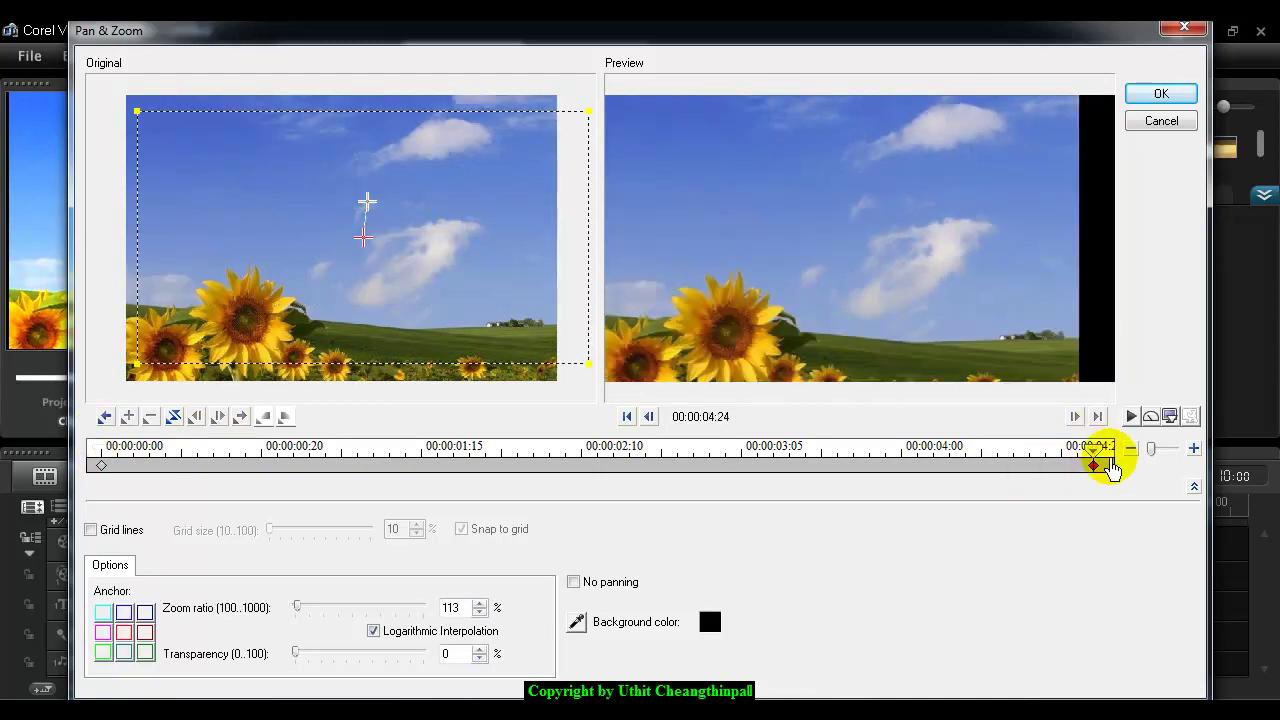
pyautogui.moveTo(363, 238); pyautogui.dragTo(351, 263)
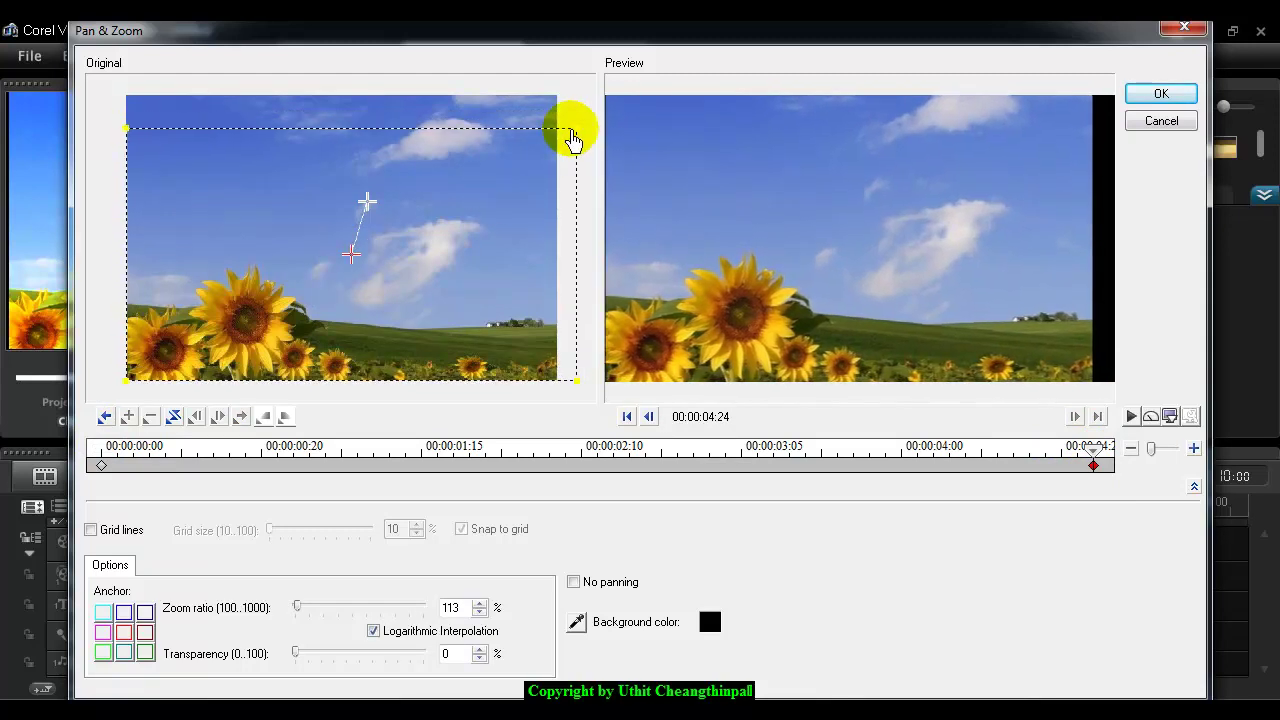
pyautogui.moveTo(576, 128); pyautogui.dragTo(546, 145)
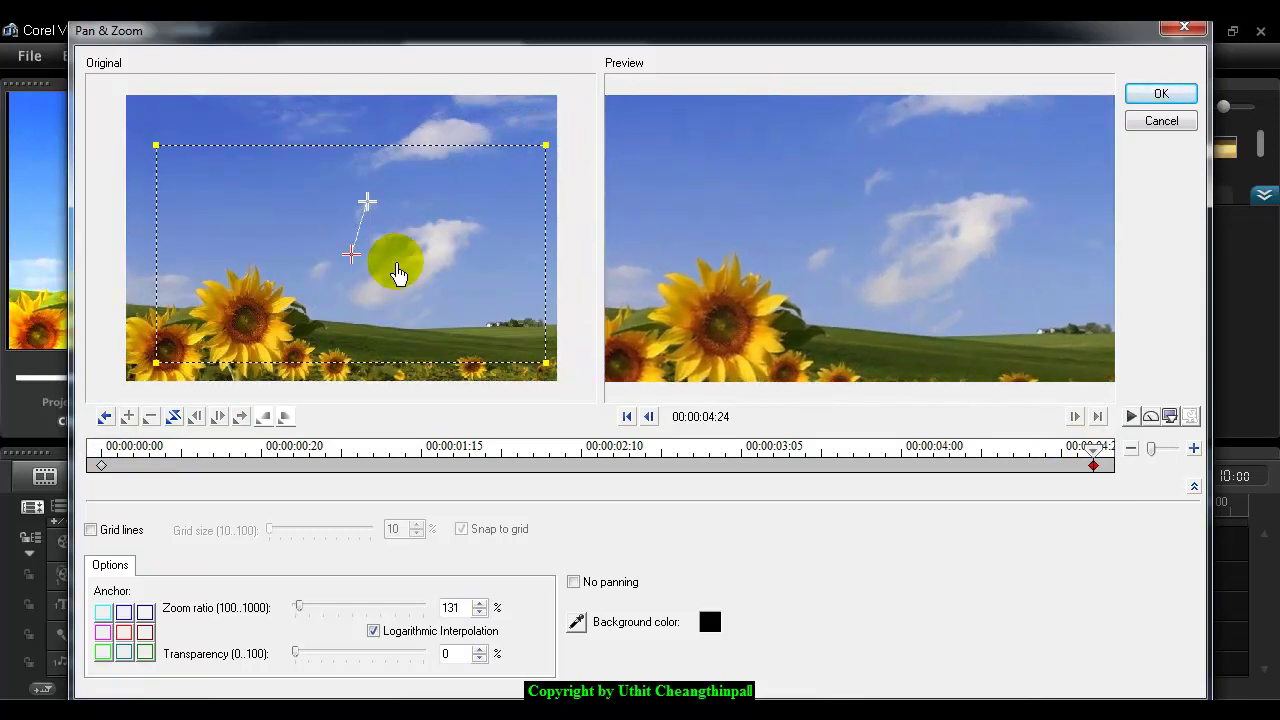
pyautogui.moveTo(355, 262); pyautogui.dragTo(325, 280)
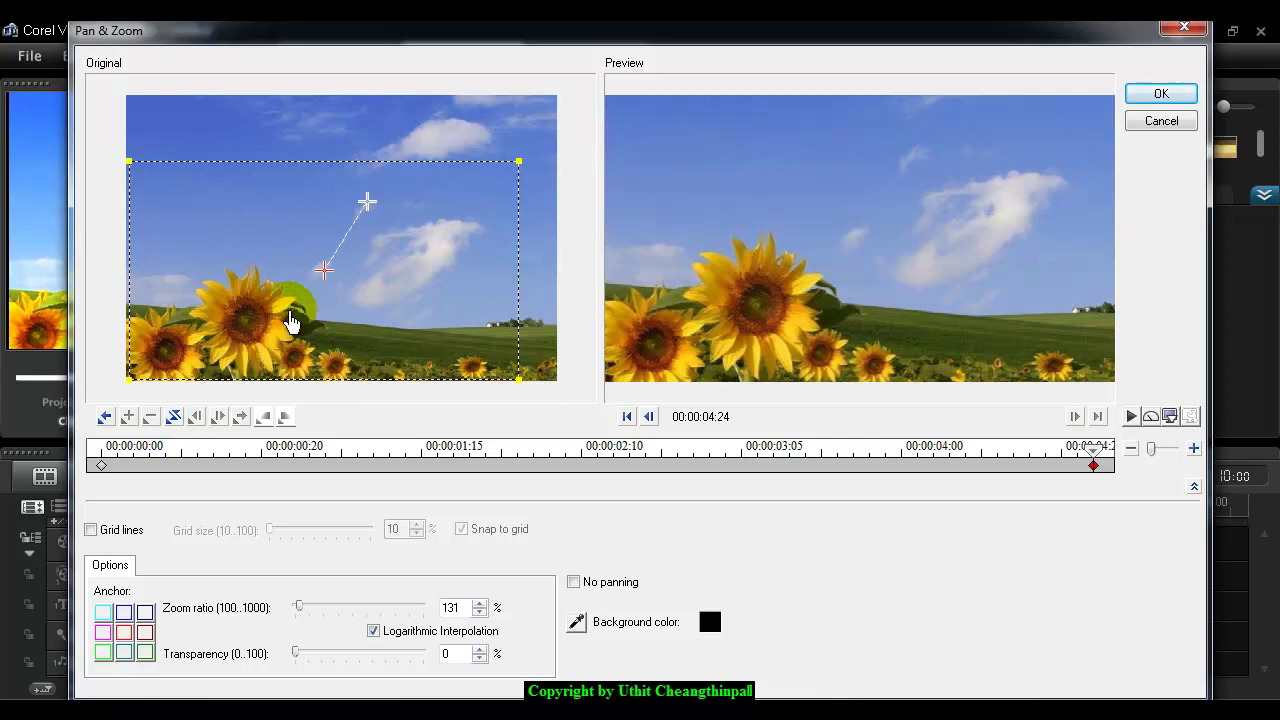
# Step: Preview the pan and zoom motion from the sky down to the sunflowers
pyautogui.click(1131, 420)
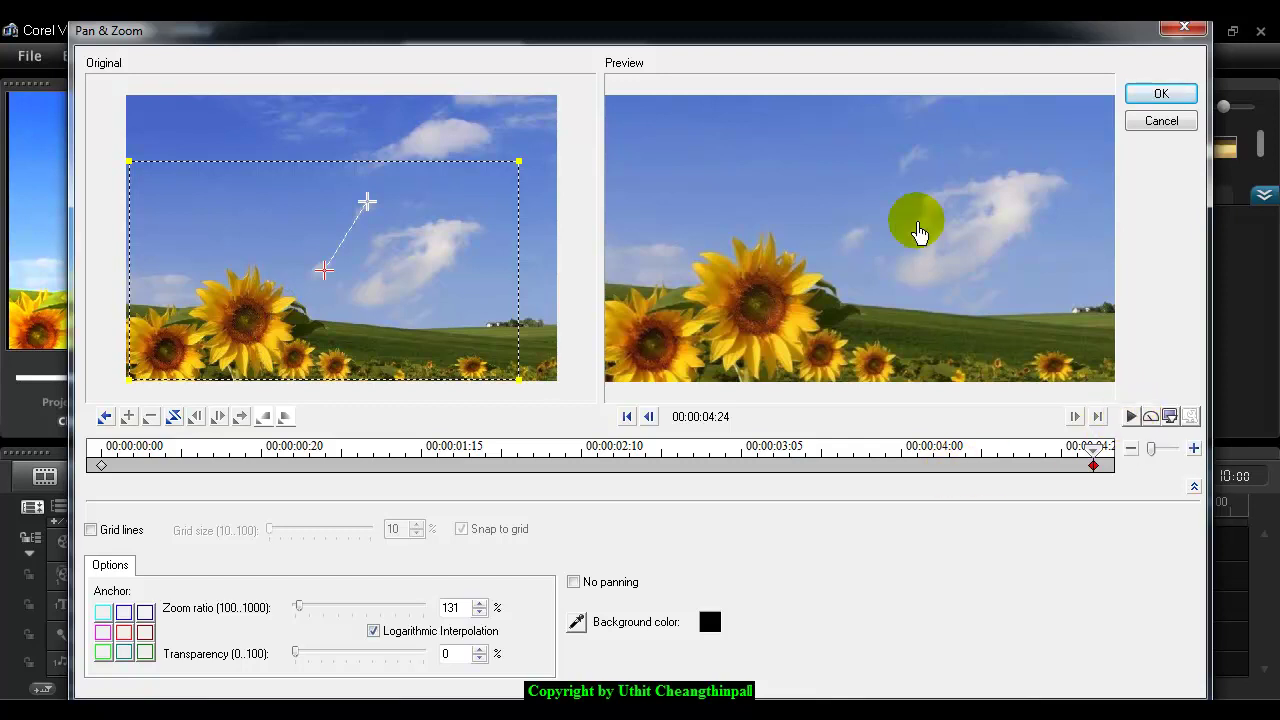
pyautogui.click(1134, 418)
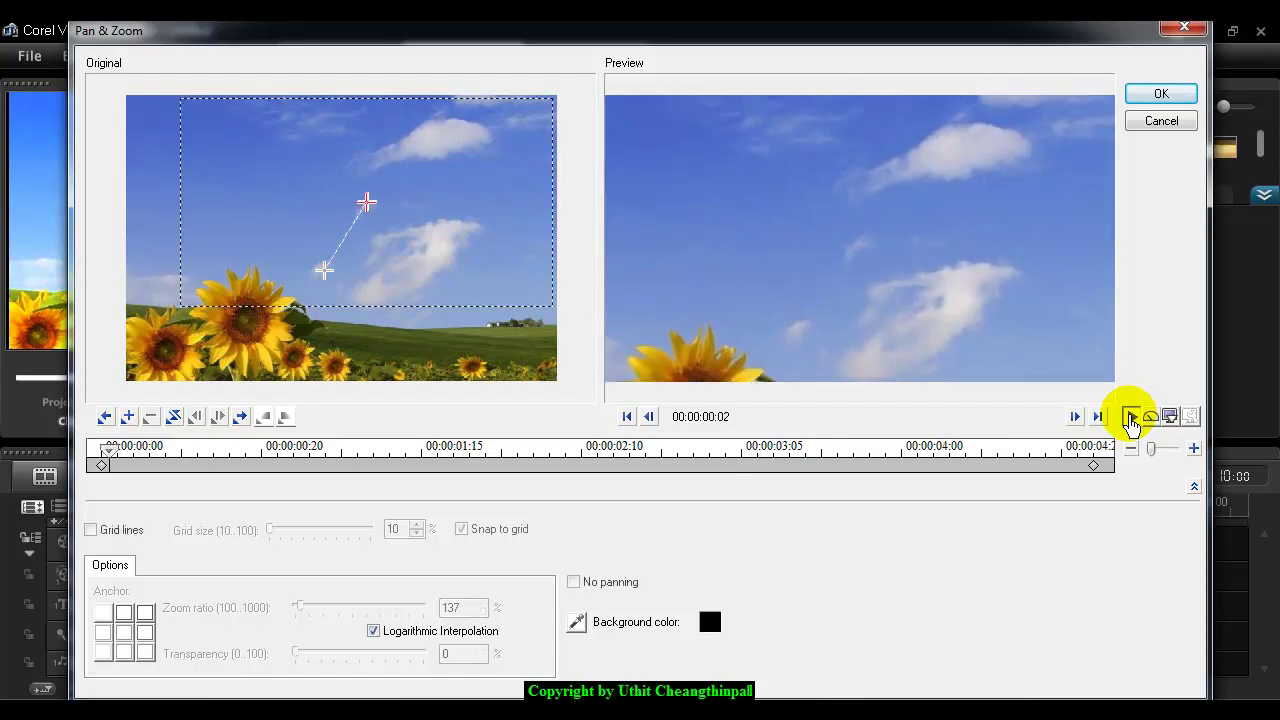
pyautogui.click(1132, 417)
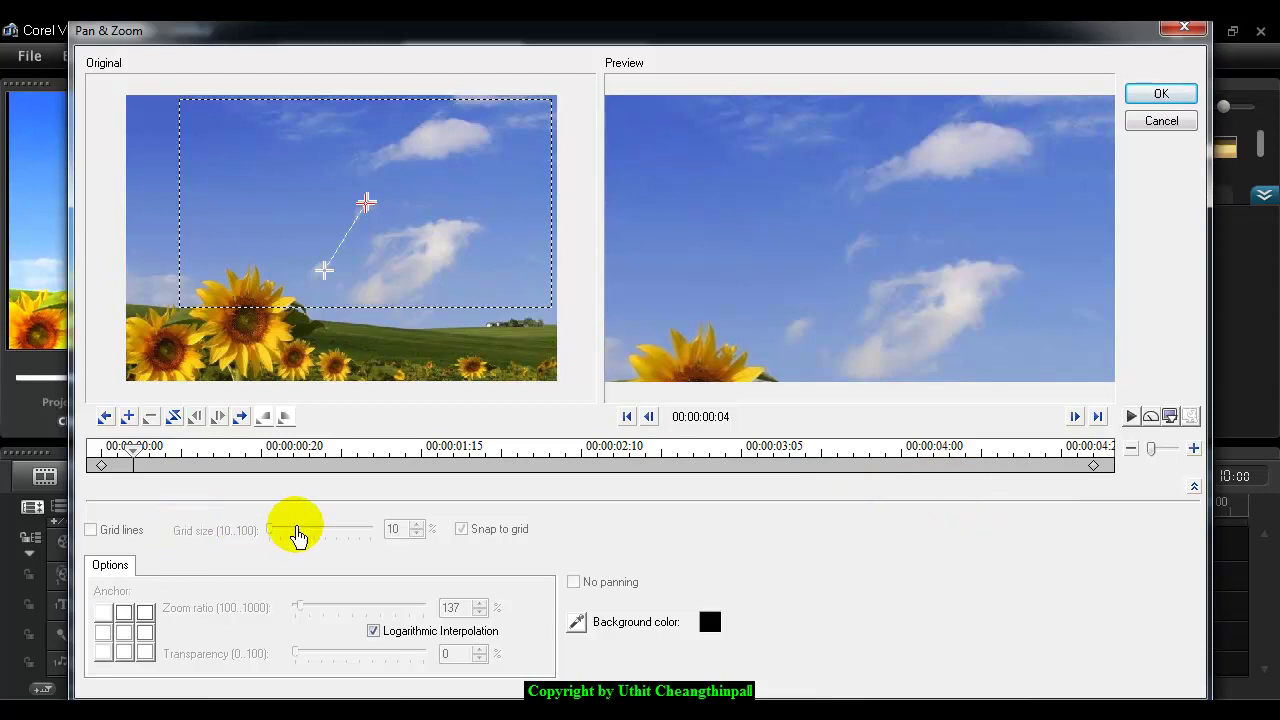
# Step: Tighten the starting keyframe's zoom frame to 151% and the ending keyframe's to 139%, moving both closer to the middle of the photo
pyautogui.click(157, 449)
pyautogui.moveTo(160, 455); pyautogui.dragTo(106, 457)
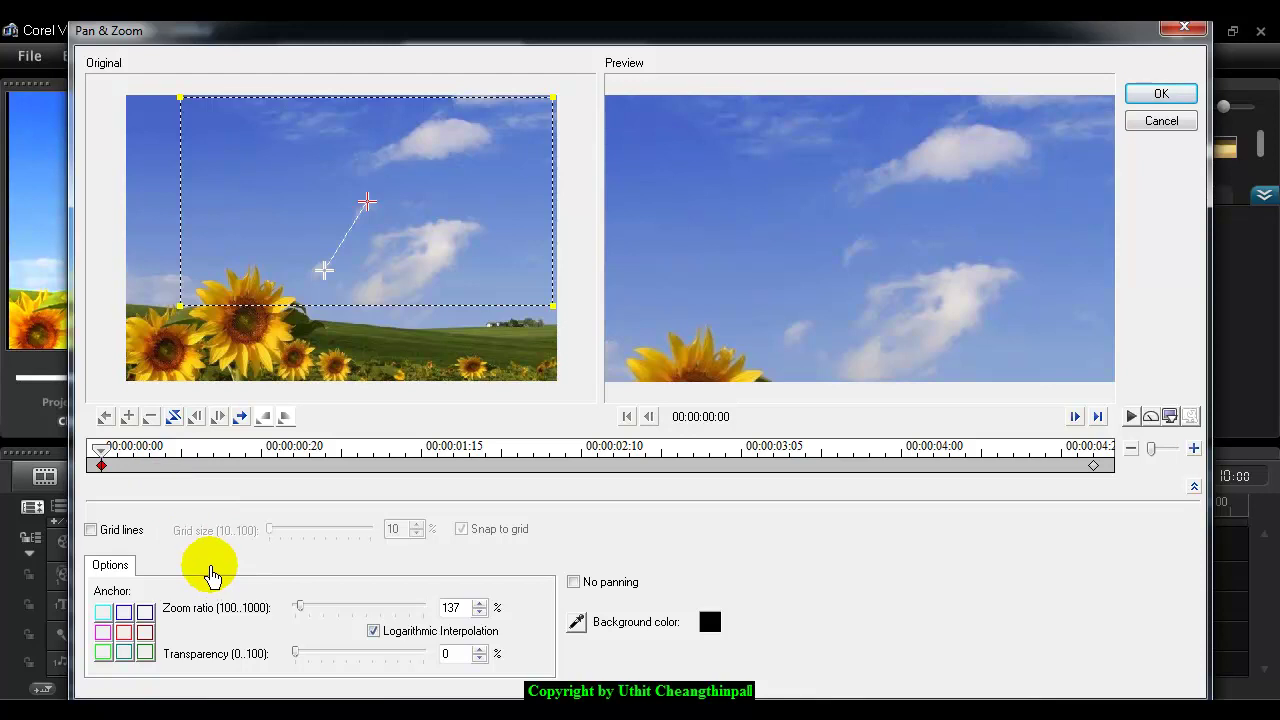
pyautogui.click(181, 307)
pyautogui.moveTo(181, 313); pyautogui.dragTo(199, 297)
pyautogui.click(369, 205)
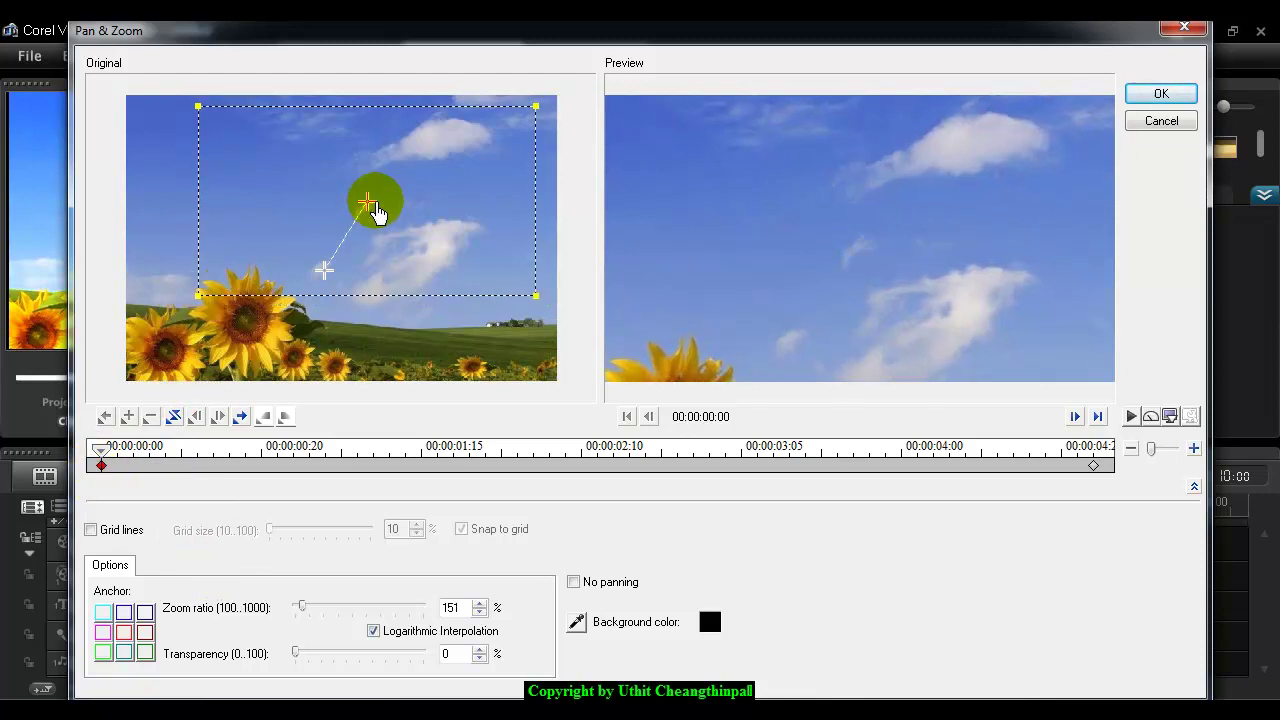
pyautogui.moveTo(369, 205); pyautogui.dragTo(343, 249)
pyautogui.click(325, 270)
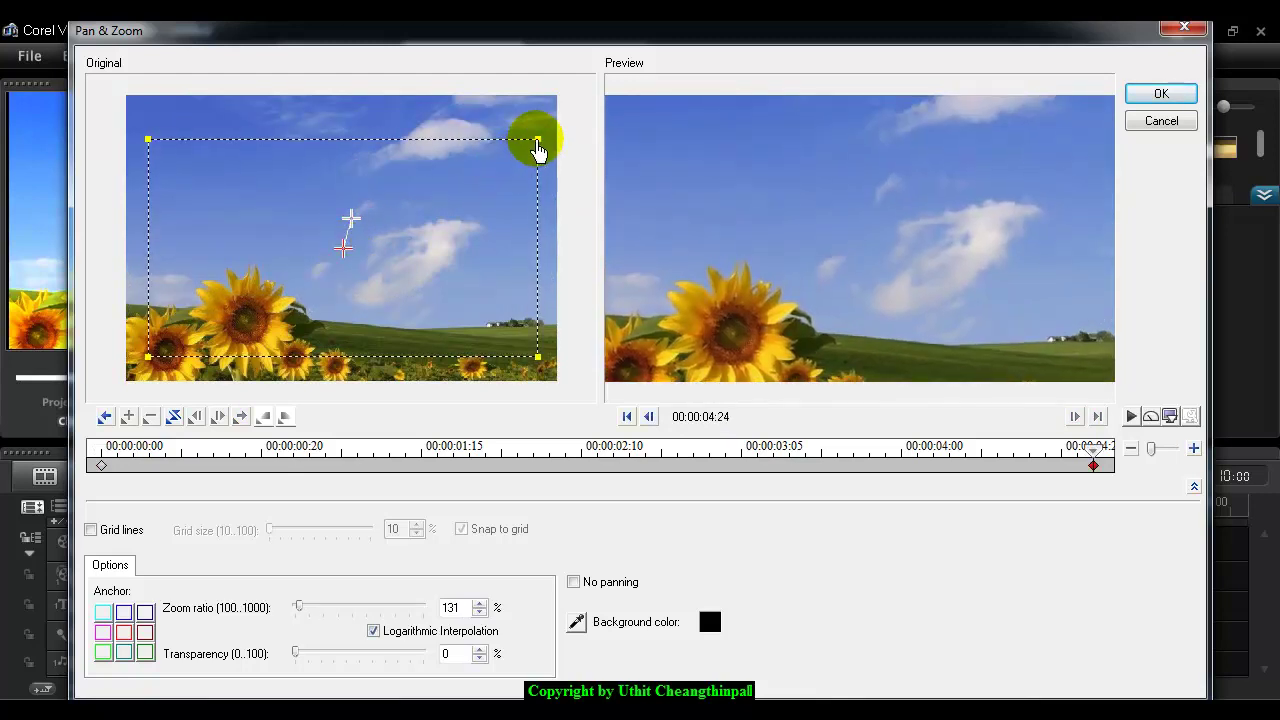
pyautogui.moveTo(537, 142); pyautogui.dragTo(527, 146)
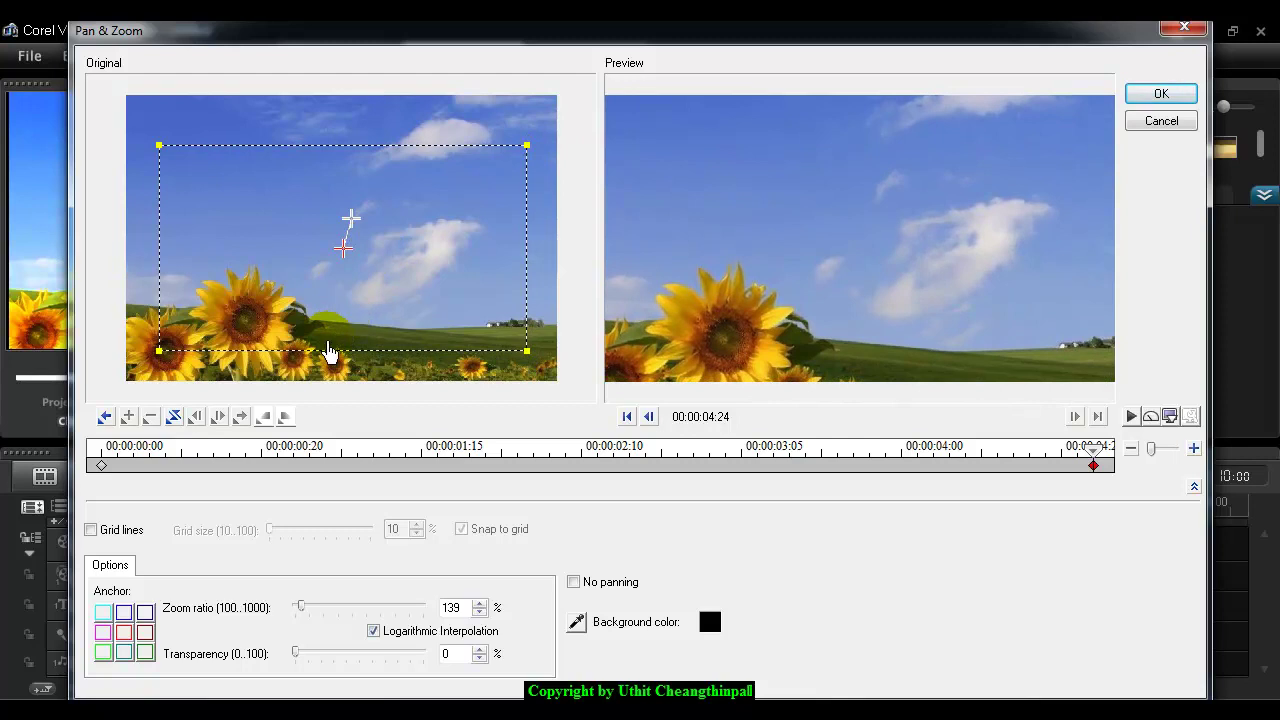
# Step: At the starting keyframe, try several anchor positions for the zoom frame and anchor it to the photo's upper-right corner
pyautogui.click(349, 223)
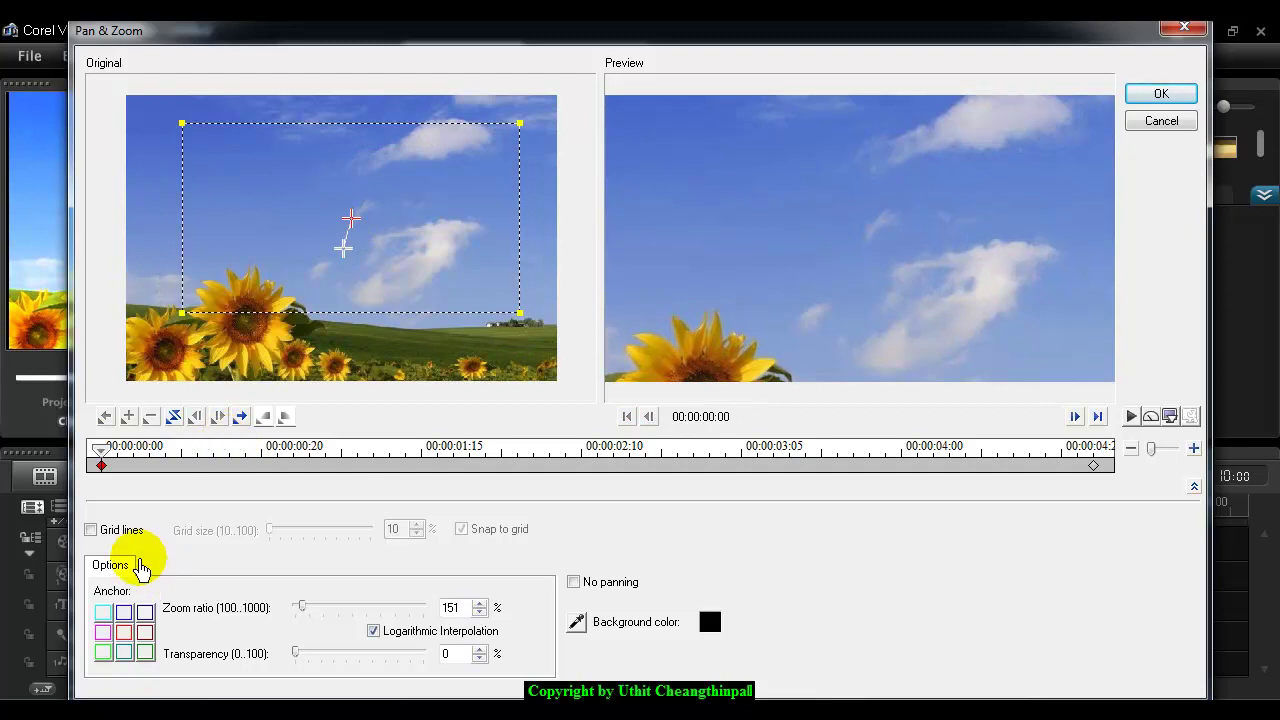
pyautogui.click(108, 572)
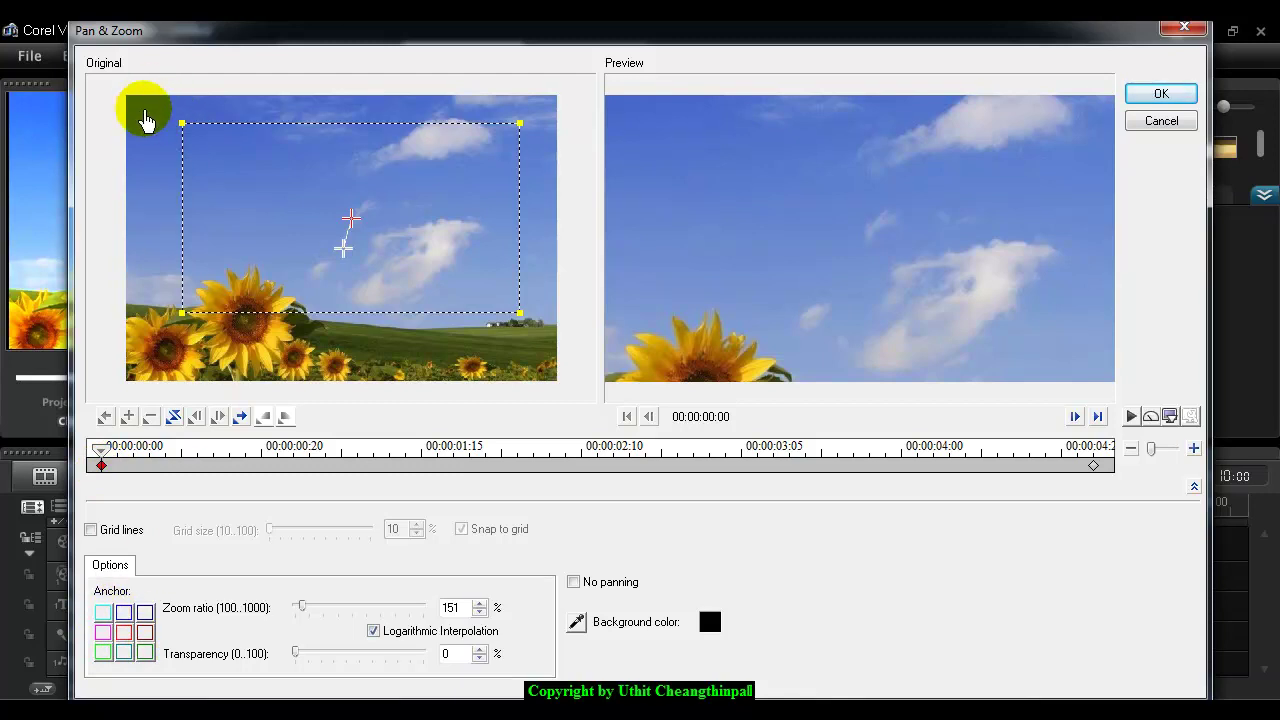
pyautogui.click(104, 612)
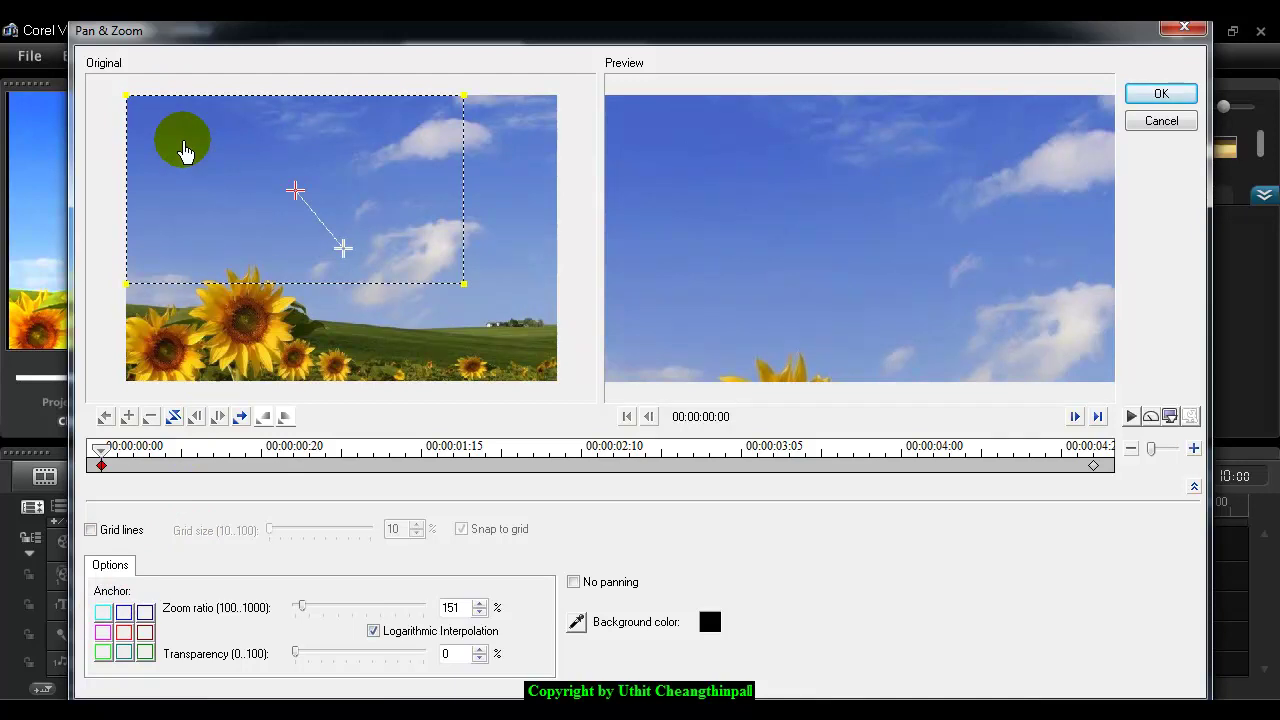
pyautogui.click(104, 653)
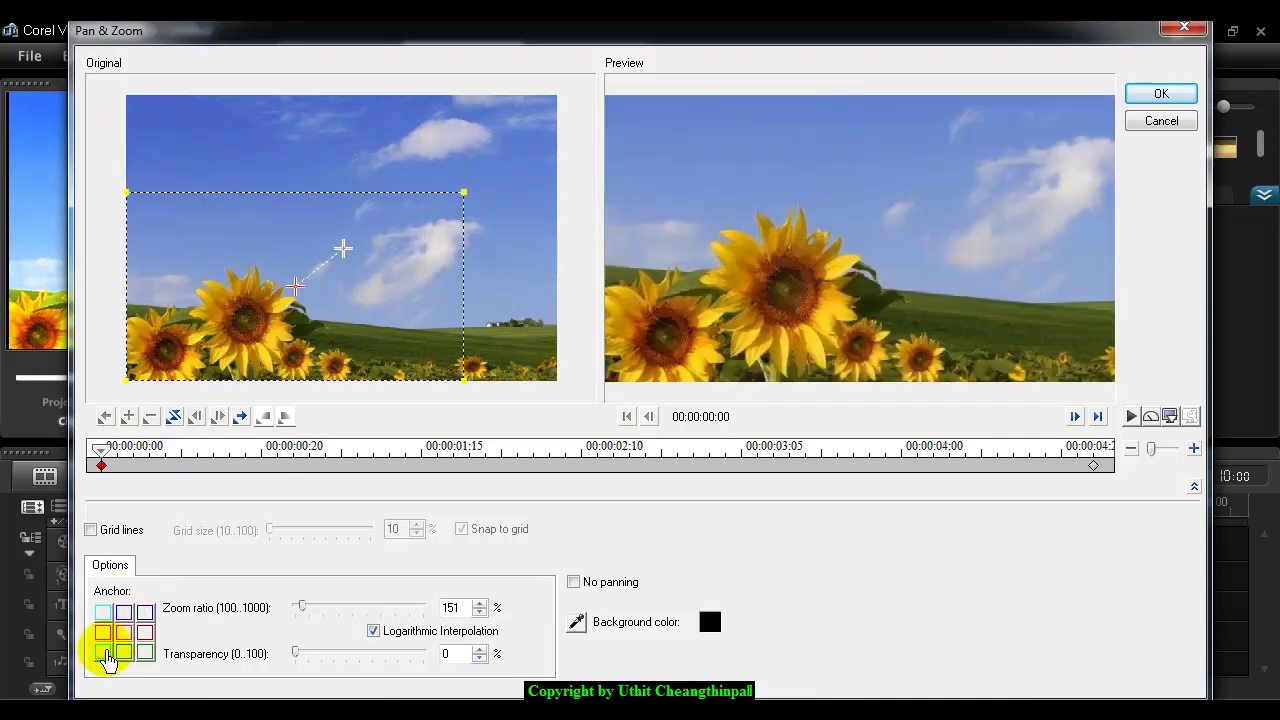
pyautogui.click(104, 633)
pyautogui.click(123, 633)
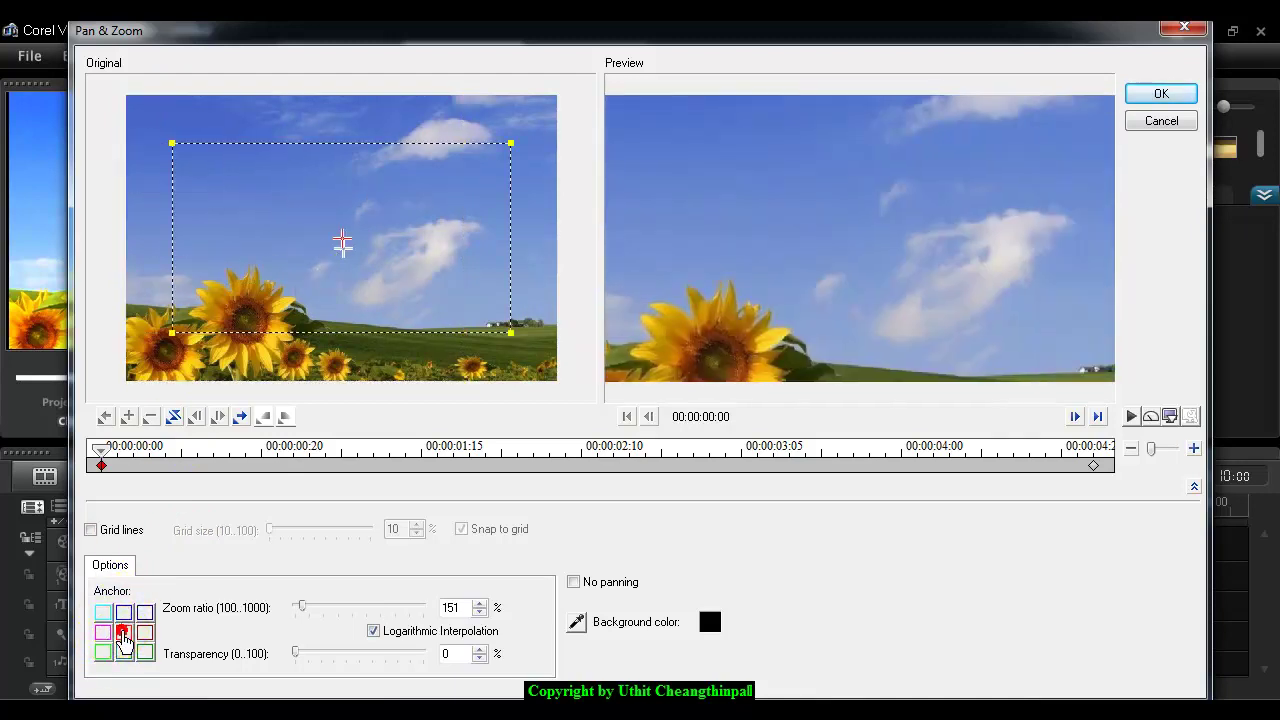
pyautogui.click(143, 655)
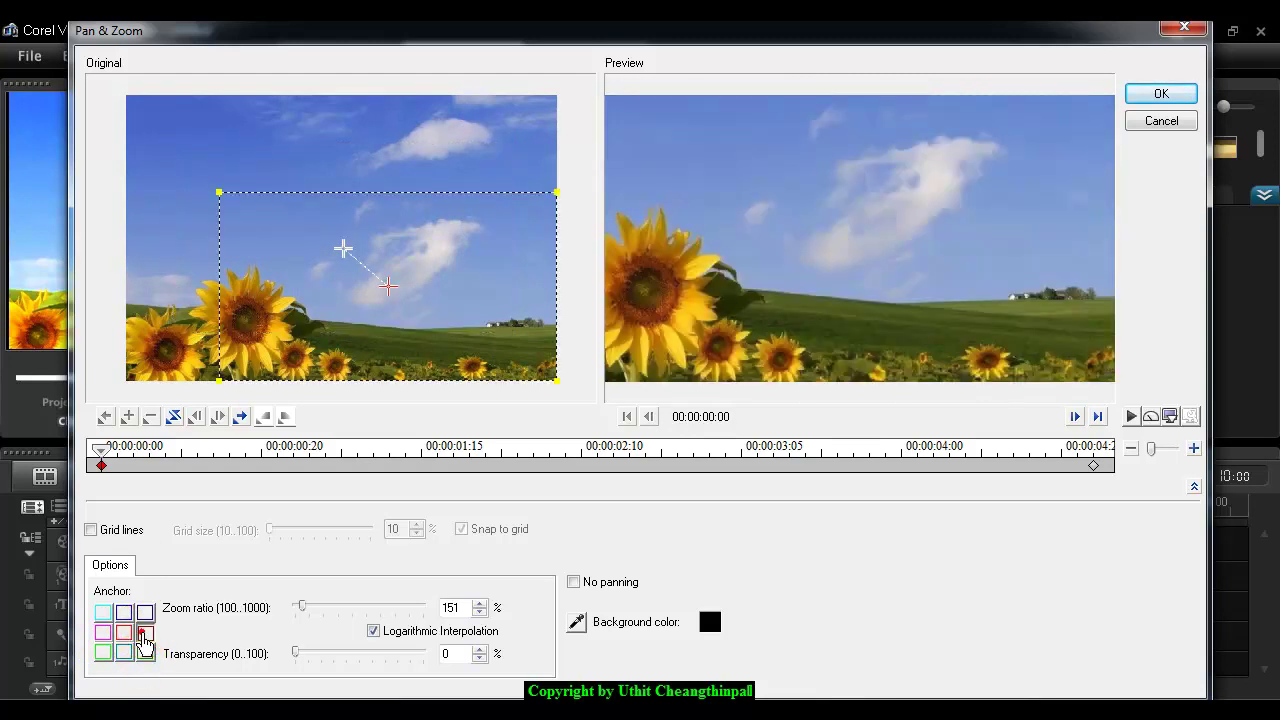
pyautogui.click(145, 612)
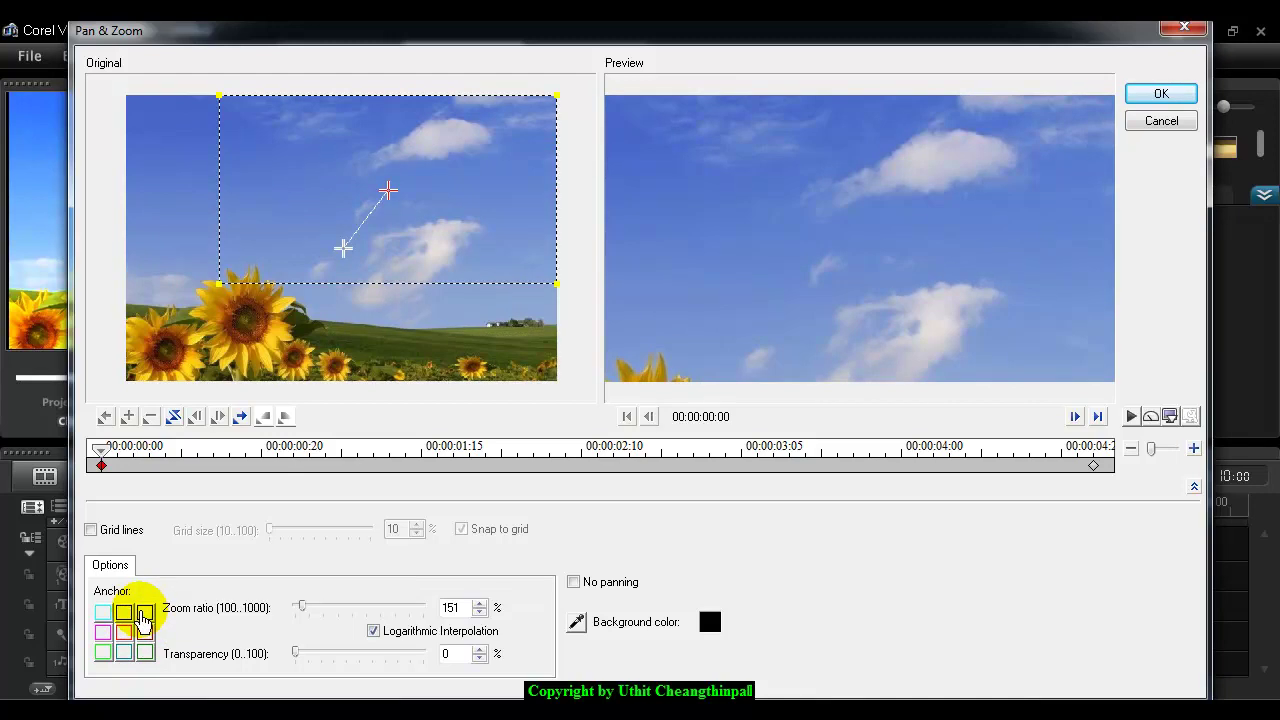
# Step: At the ending keyframe, try the lower-right anchor and anchor the zoom frame to the photo's lower-left corner
pyautogui.click(343, 249)
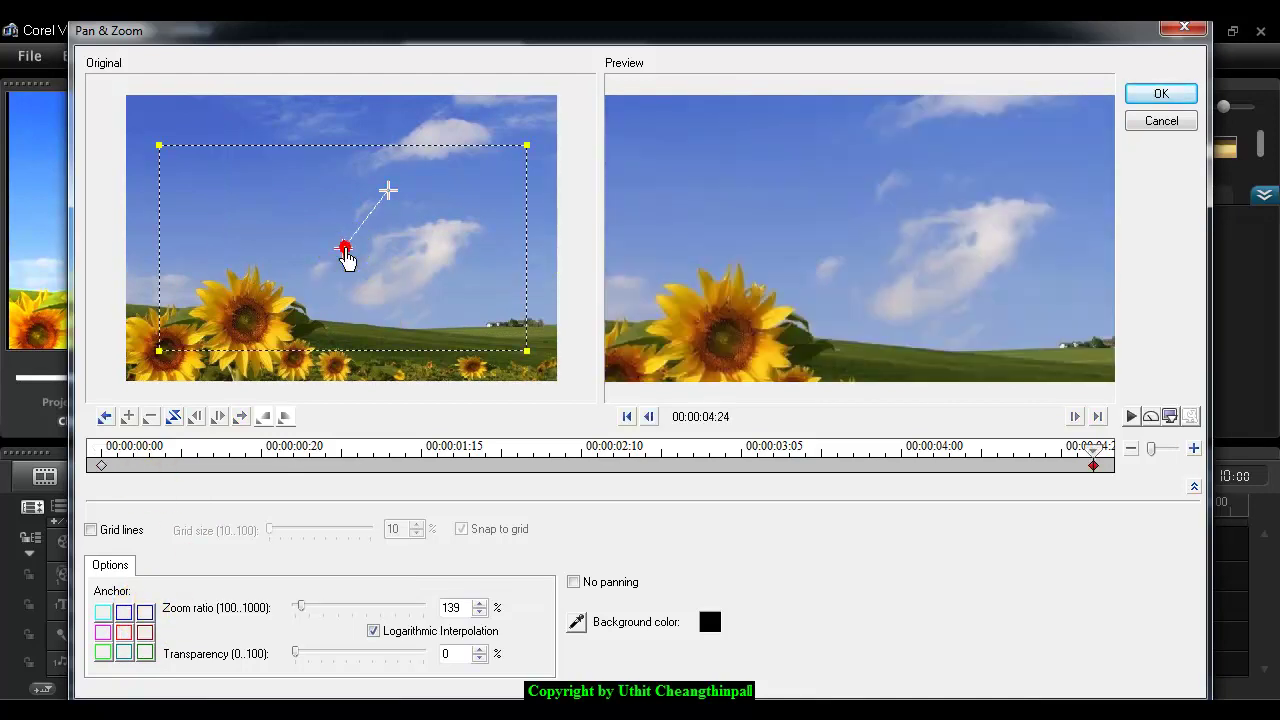
pyautogui.click(145, 653)
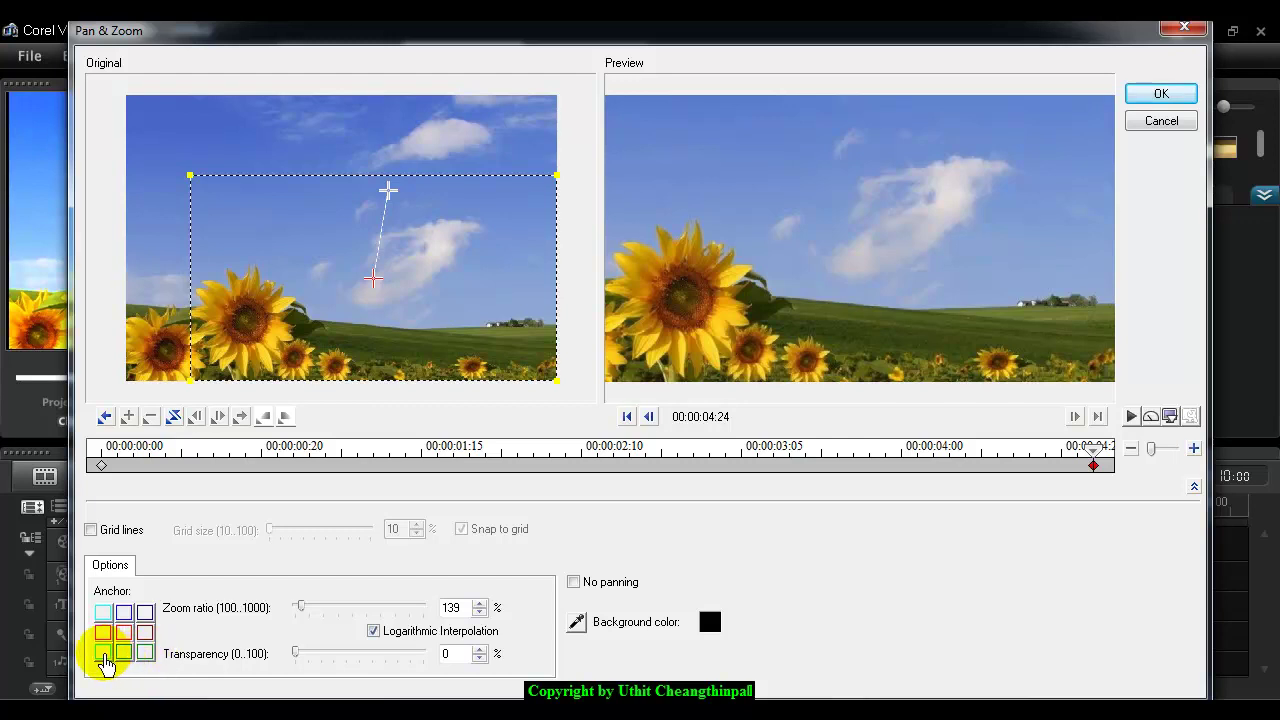
pyautogui.click(103, 654)
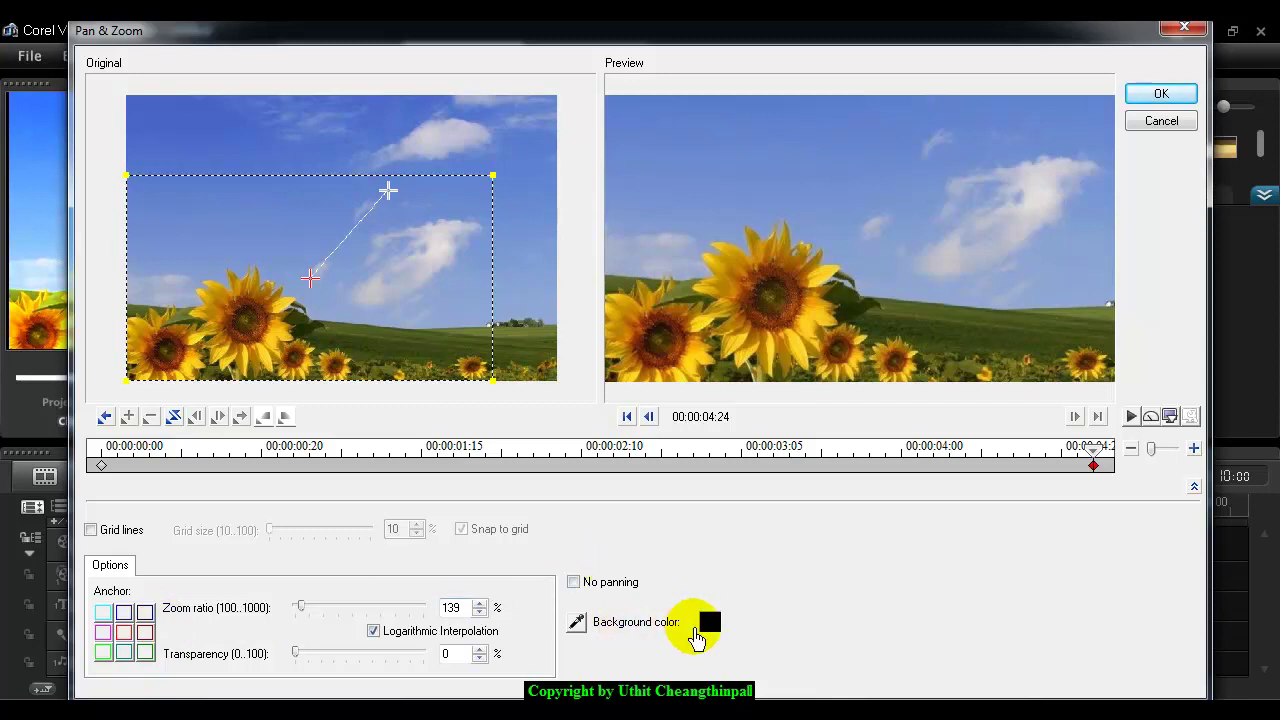
# Step: Move the ending zoom frame slightly past the photo's lower-left edges and set the background color to red (#F60D0D)
pyautogui.moveTo(310, 284); pyautogui.dragTo(300, 294)
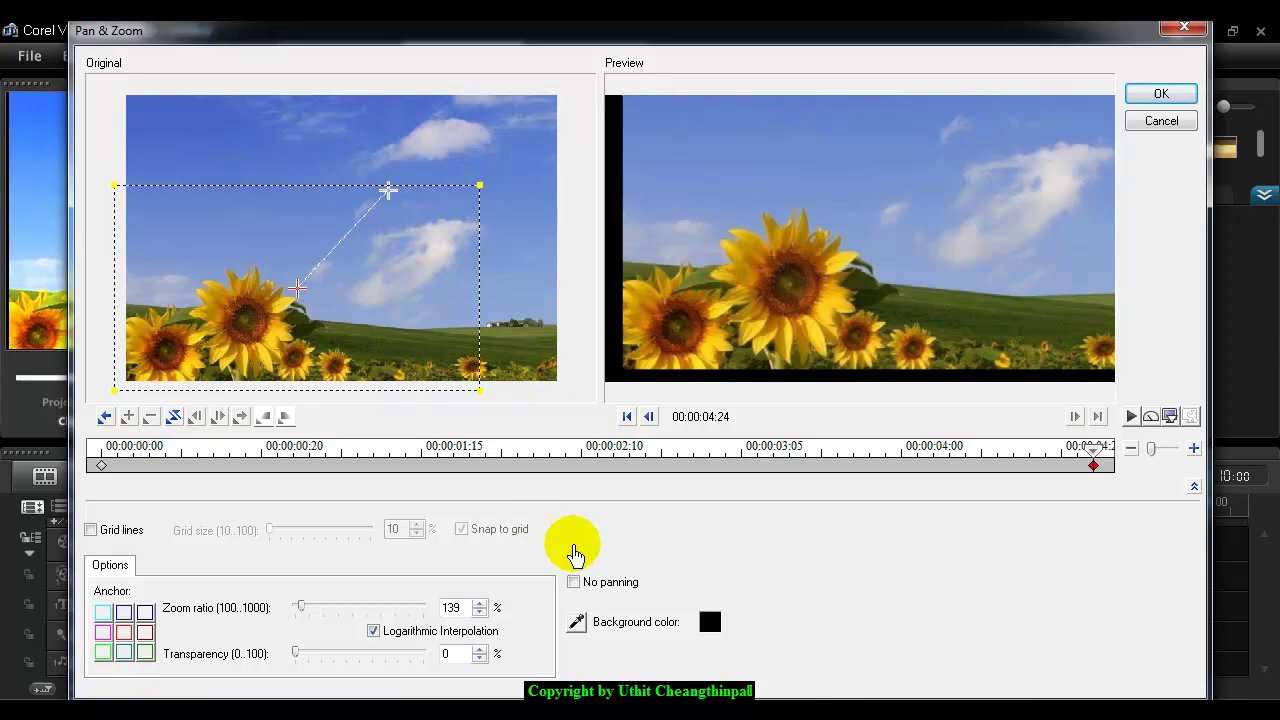
pyautogui.click(710, 622)
pyautogui.click(677, 249)
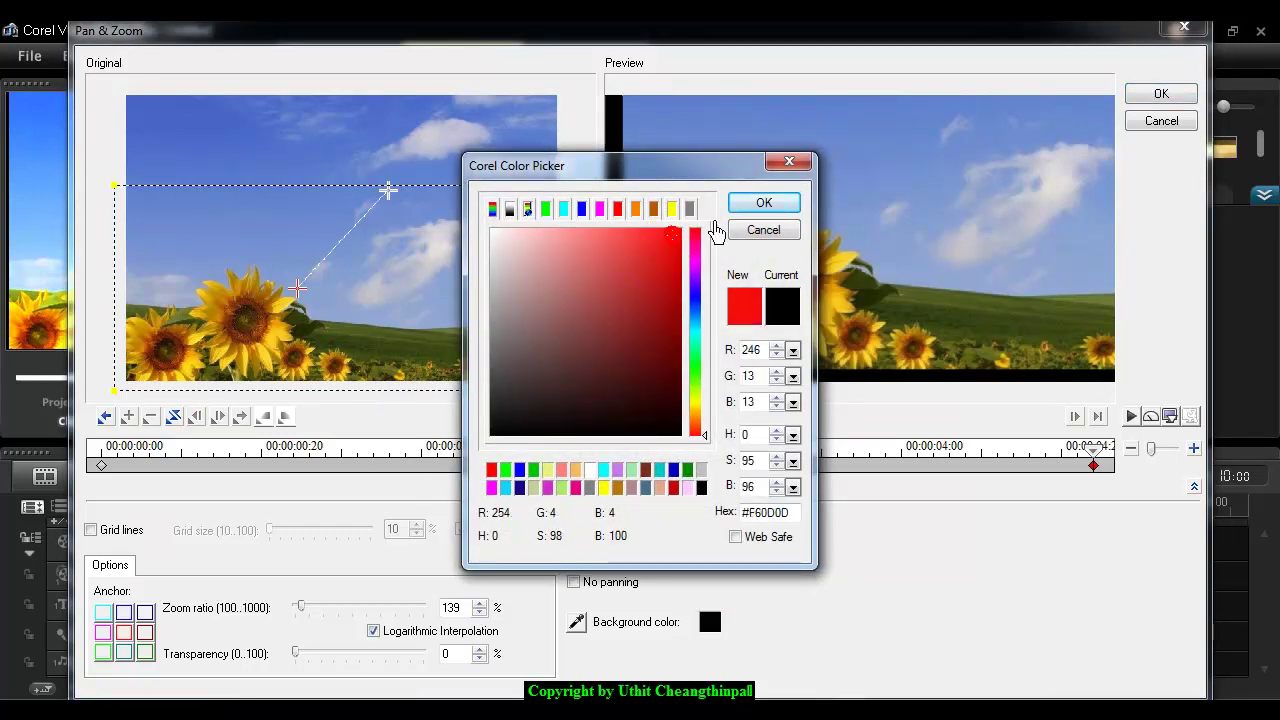
pyautogui.click(763, 203)
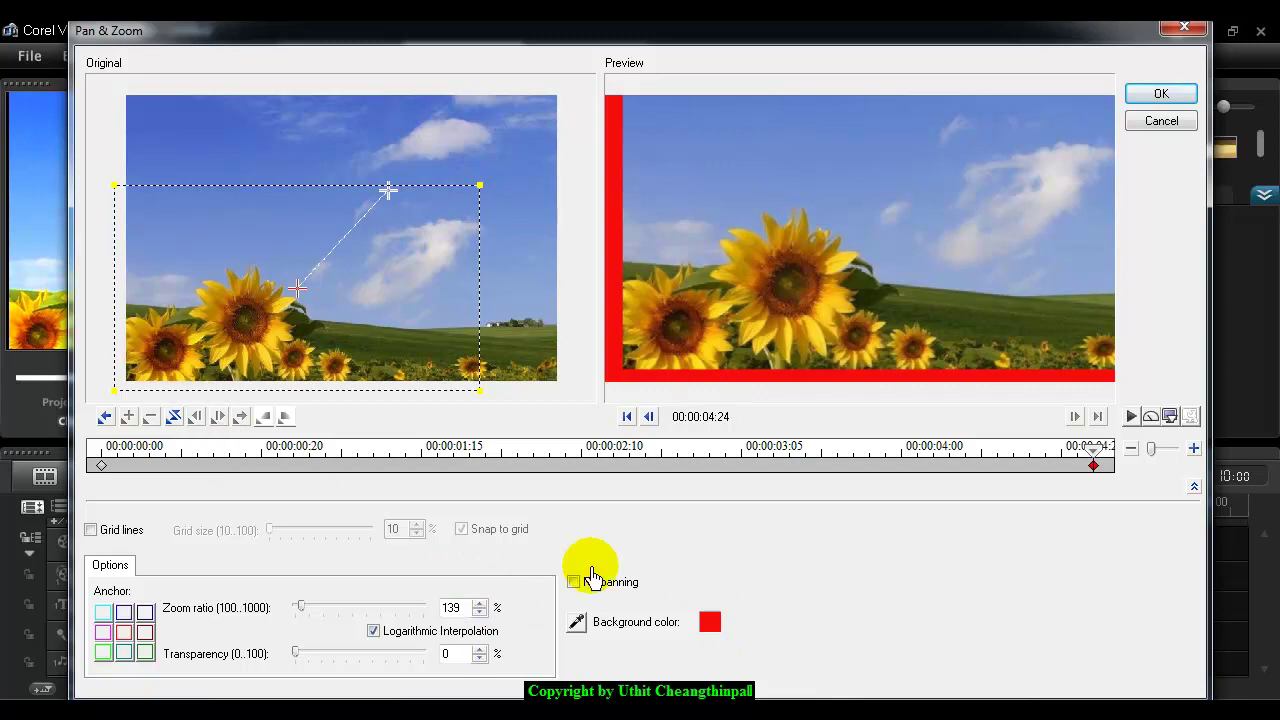
# Step: Set the background color back to black (#000000) and anchor the ending zoom frame to the photo's lower-left corner again
pyautogui.click(709, 621)
pyautogui.click(702, 489)
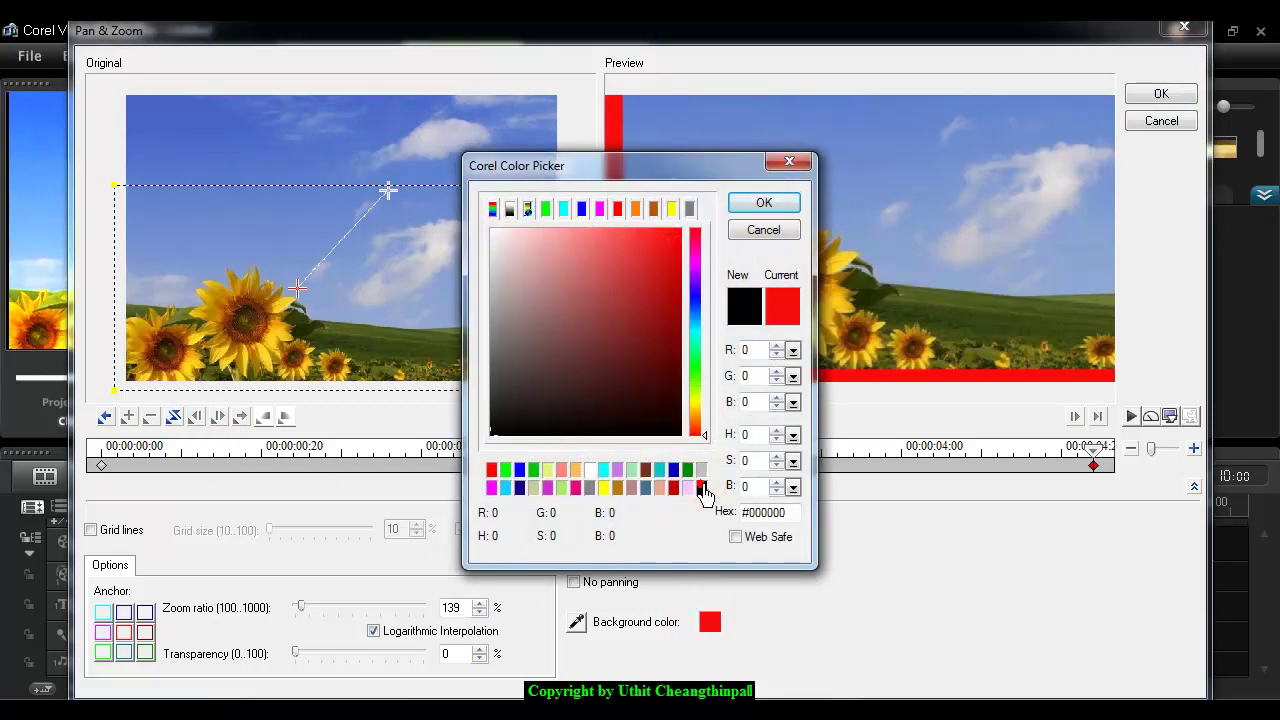
pyautogui.click(764, 204)
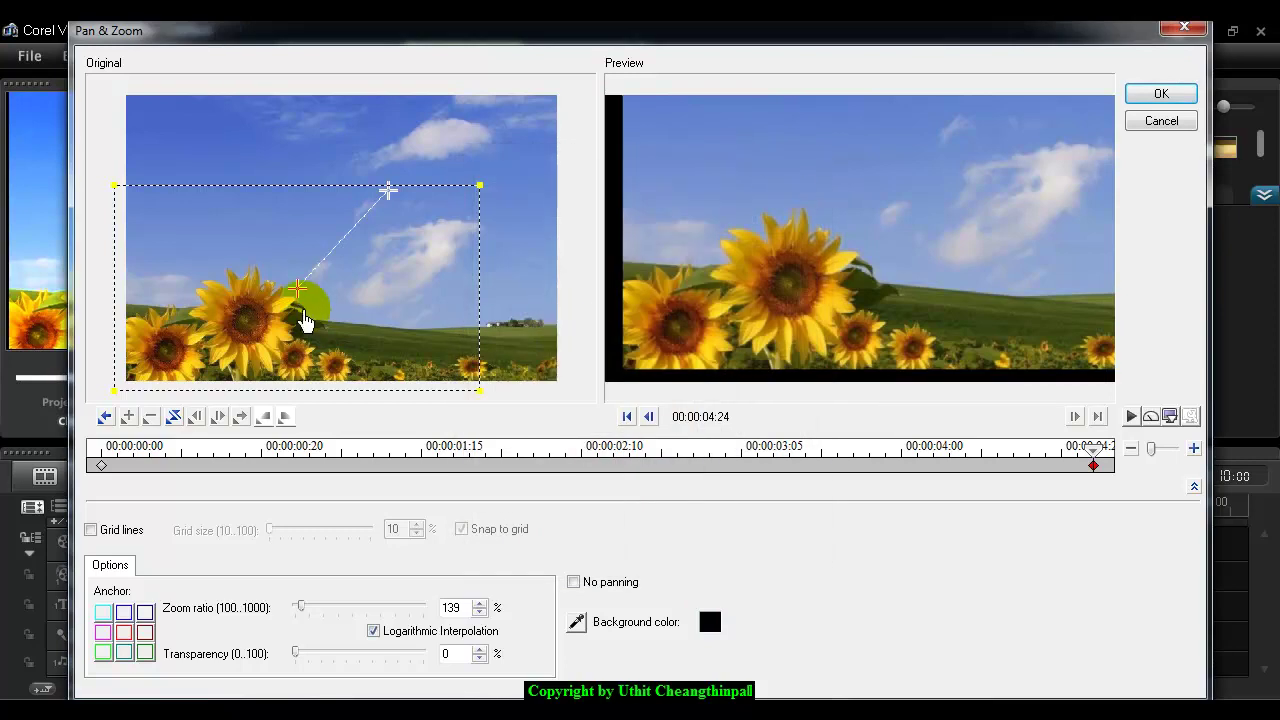
pyautogui.click(103, 652)
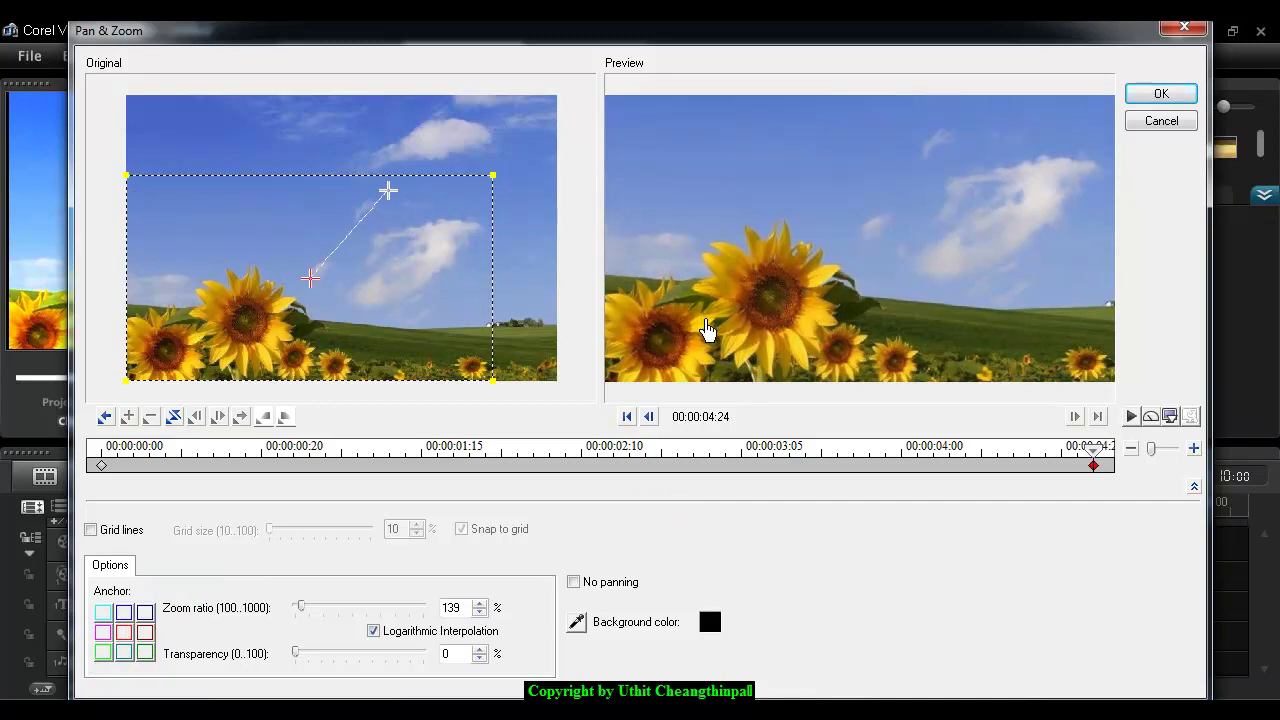
# Step: Accept the custom Pan & Zoom settings for I01.jpg and play the clip
pyautogui.click(1161, 94)
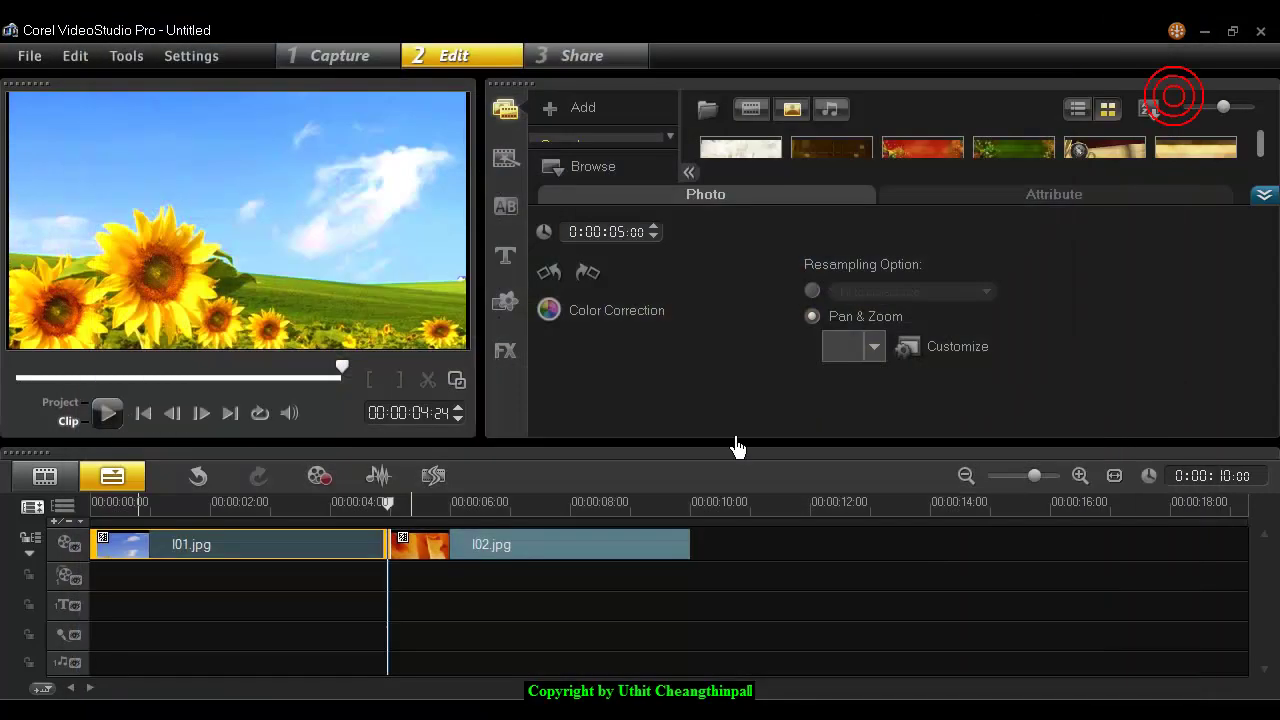
pyautogui.click(108, 414)
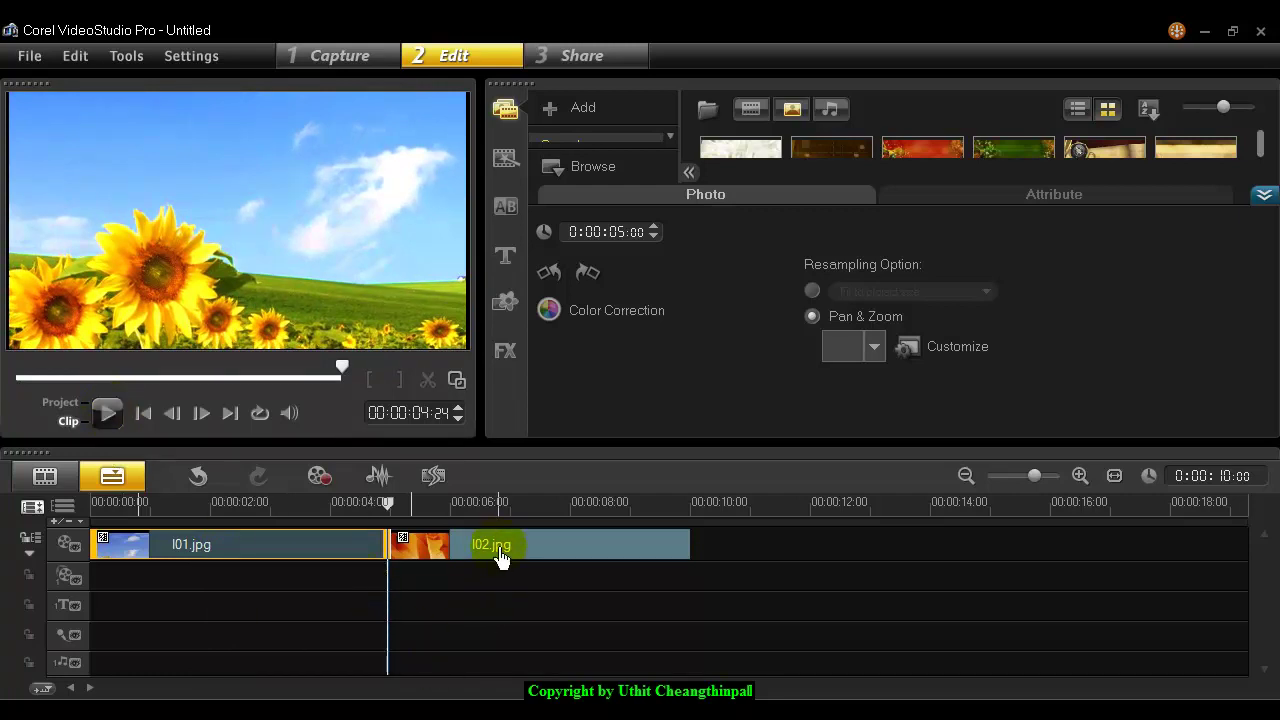
# Step: For the I02.jpg clip, set the resampling option to Fit to project size, and switch it to Pan & Zoom
pyautogui.click(501, 557)
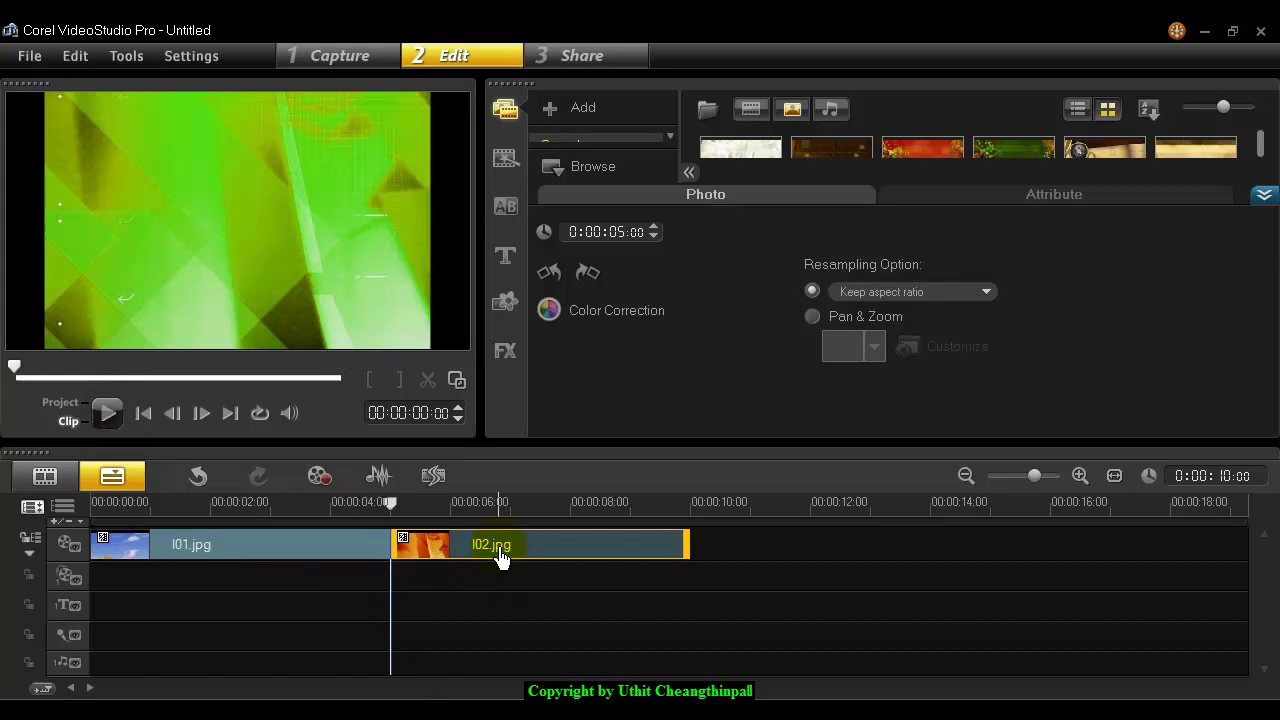
pyautogui.click(985, 294)
pyautogui.click(949, 326)
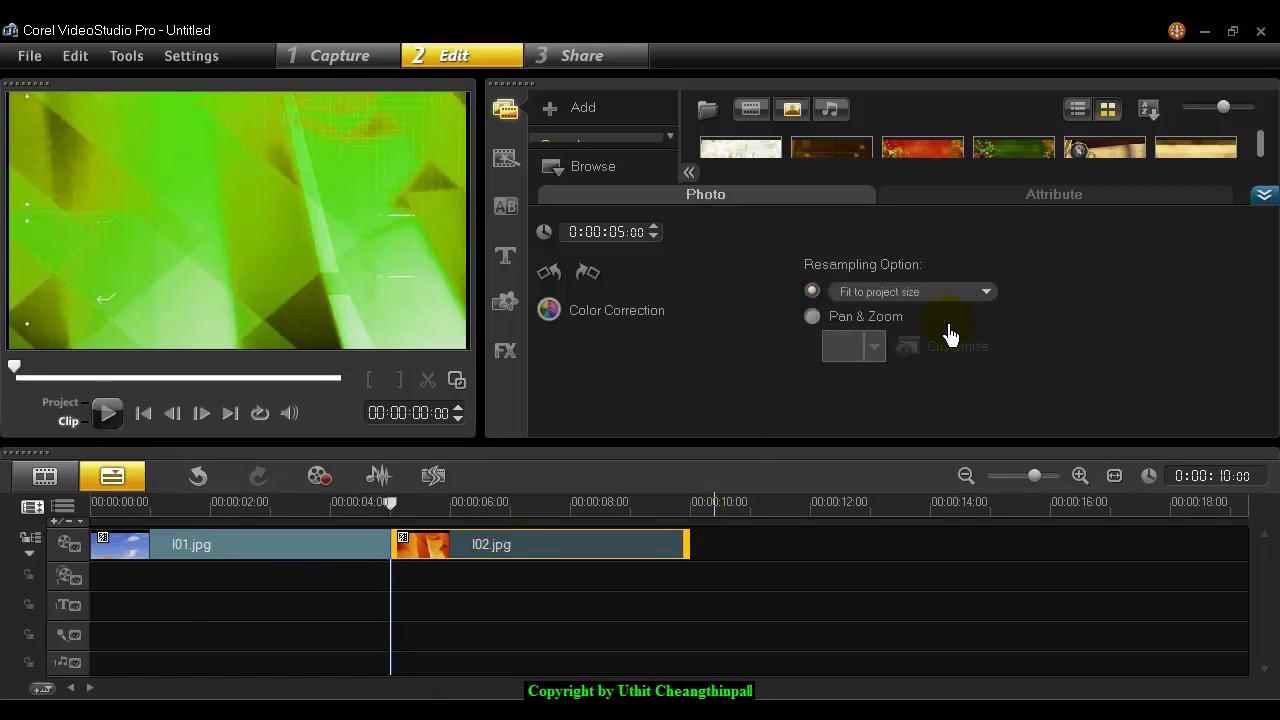
pyautogui.click(813, 318)
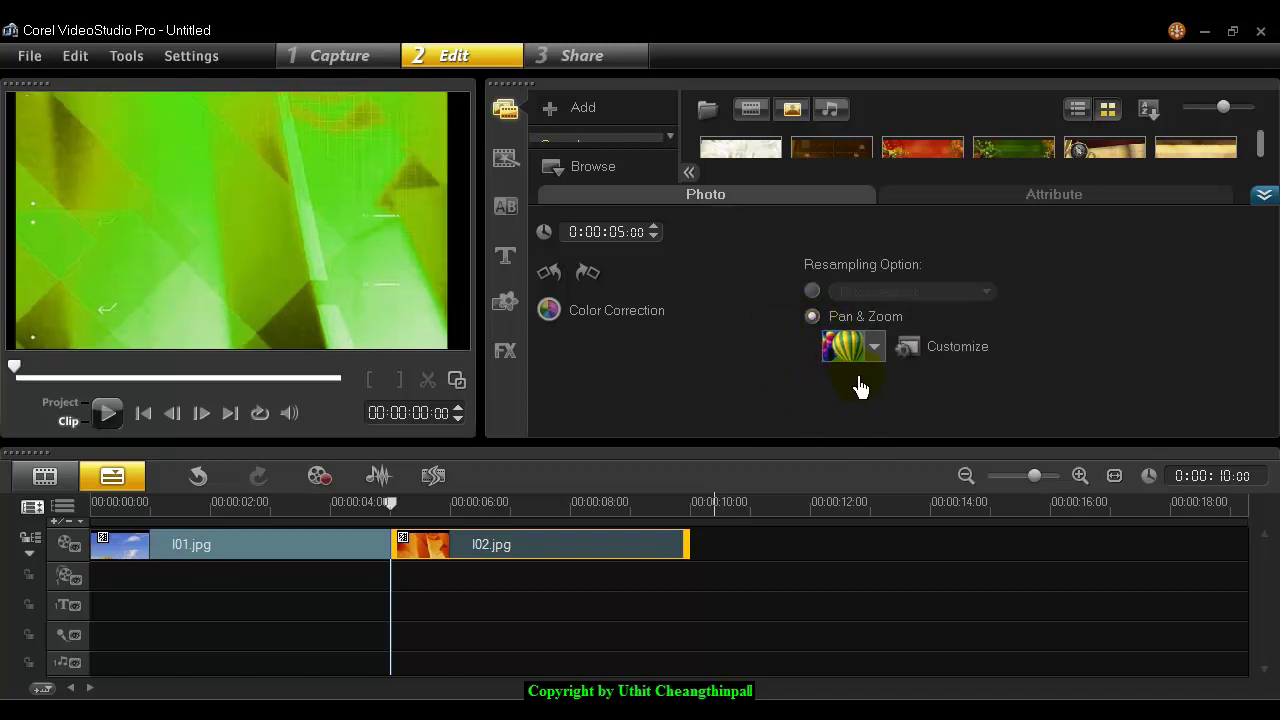
# Step: Open the custom Pan & Zoom settings for I02.jpg and shrink the starting keyframe's zoom frame to a 125% zoom ratio
pyautogui.click(958, 348)
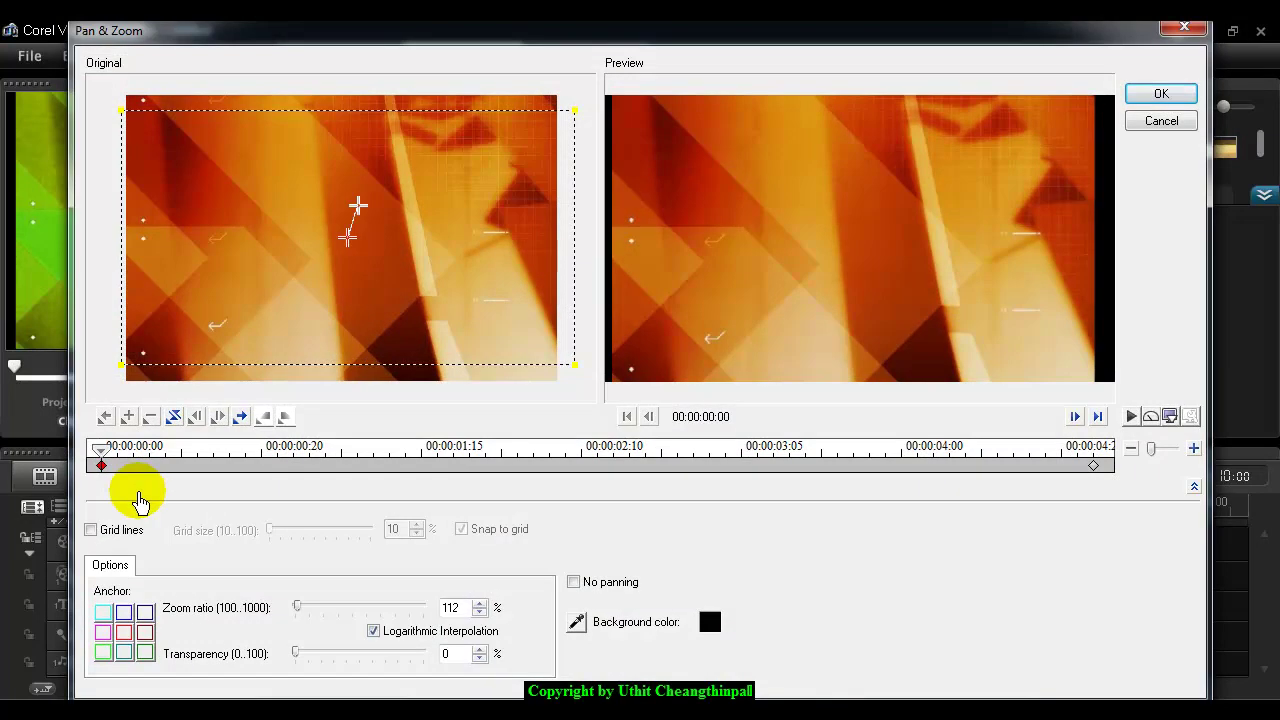
pyautogui.moveTo(129, 372); pyautogui.dragTo(149, 366)
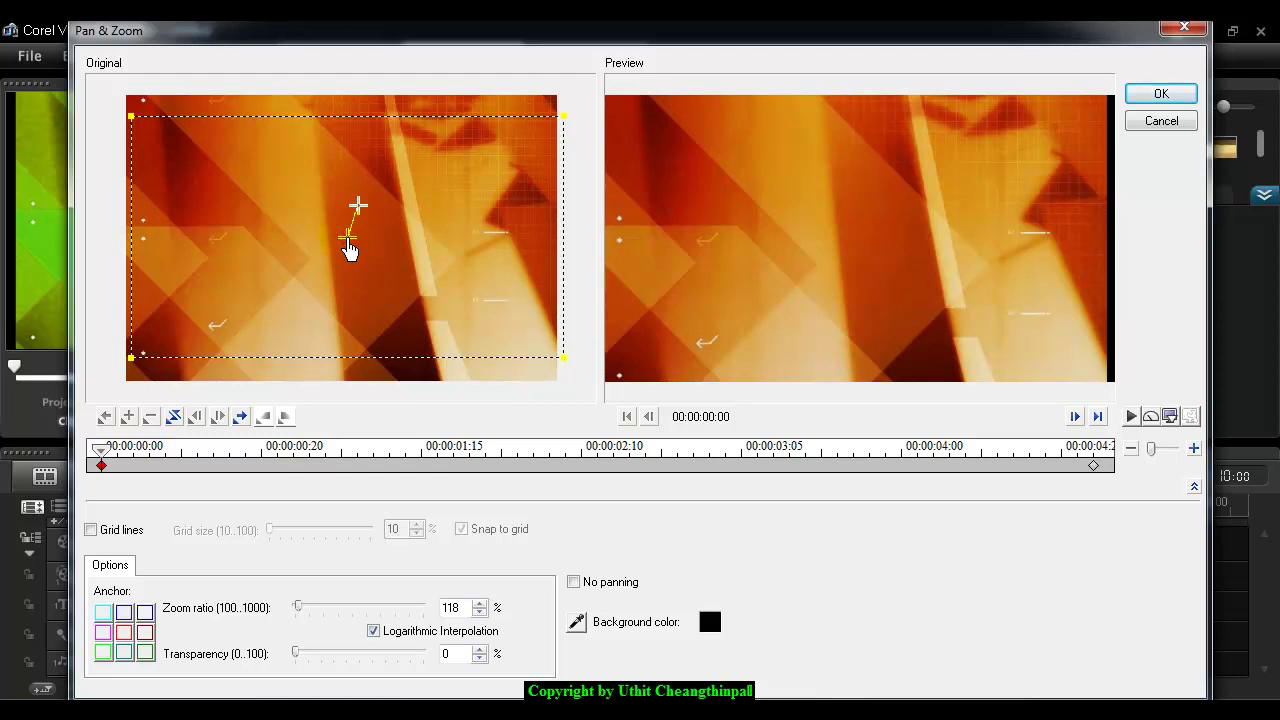
pyautogui.moveTo(135, 370); pyautogui.dragTo(144, 362)
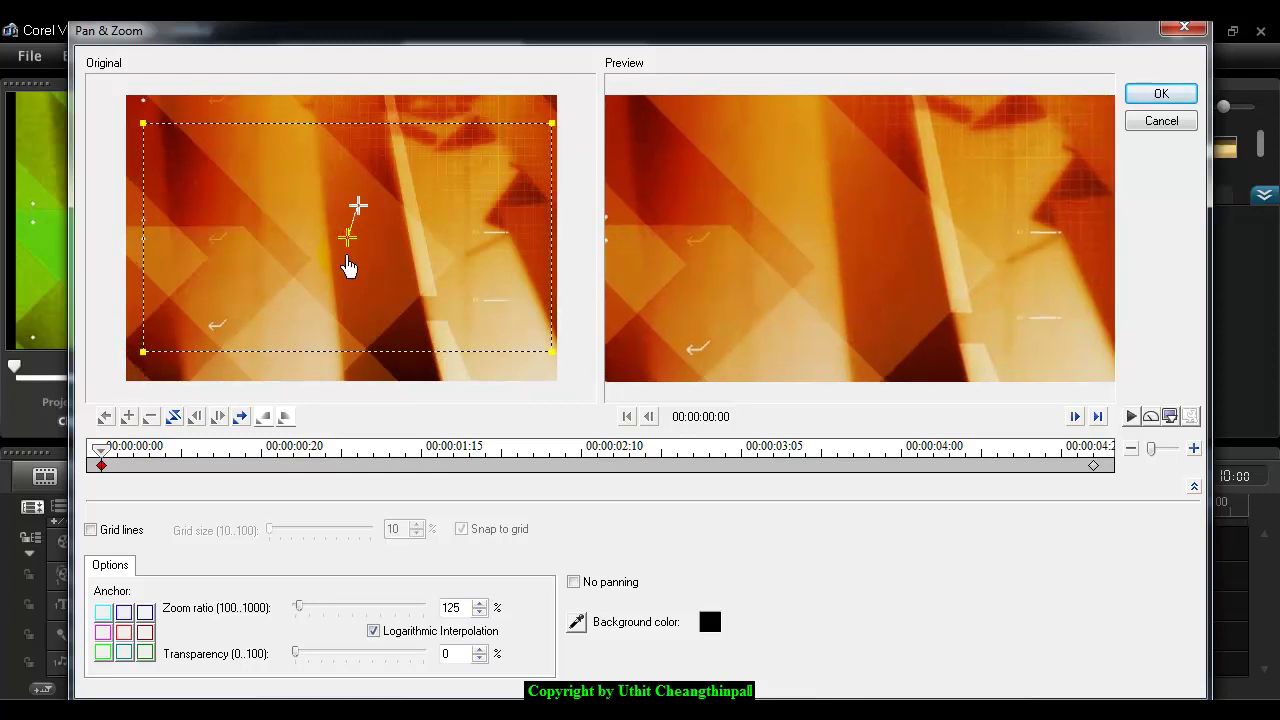
# Step: Shrink the starting keyframe's zoom frame to a 179% zoom ratio and center it on the photo
pyautogui.moveTo(348, 250); pyautogui.dragTo(336, 250)
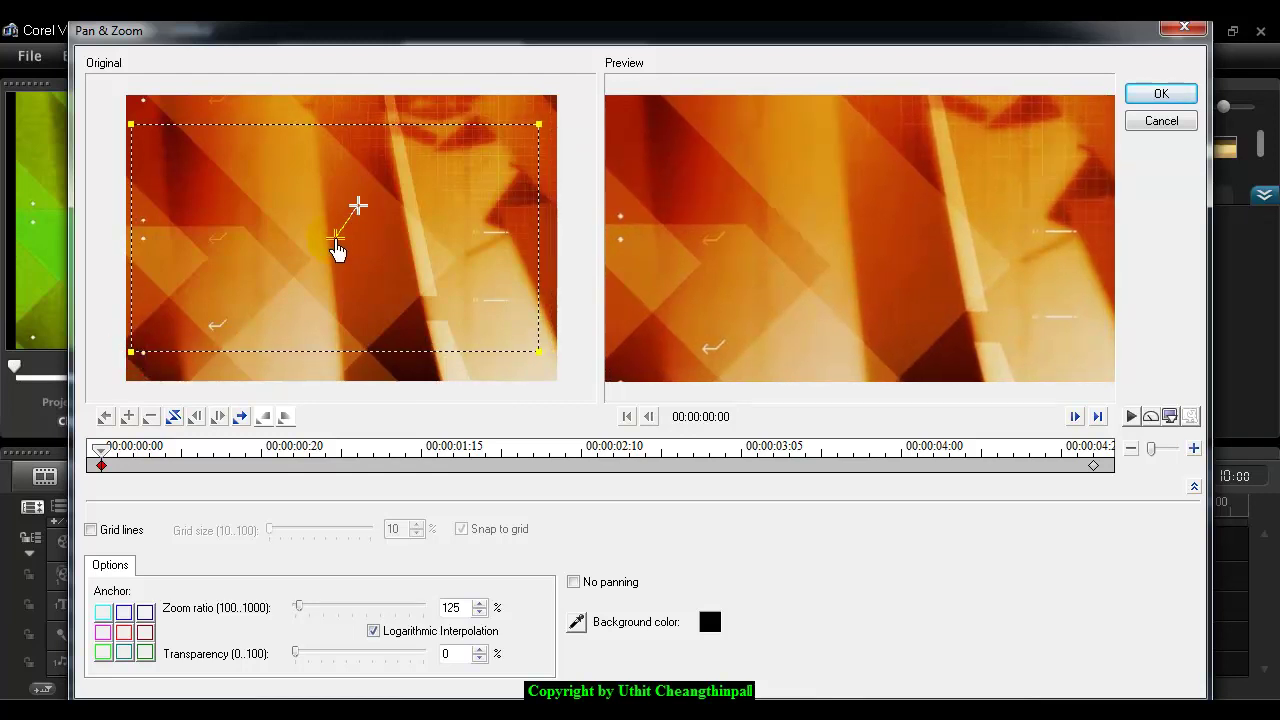
pyautogui.moveTo(131, 363); pyautogui.dragTo(193, 326)
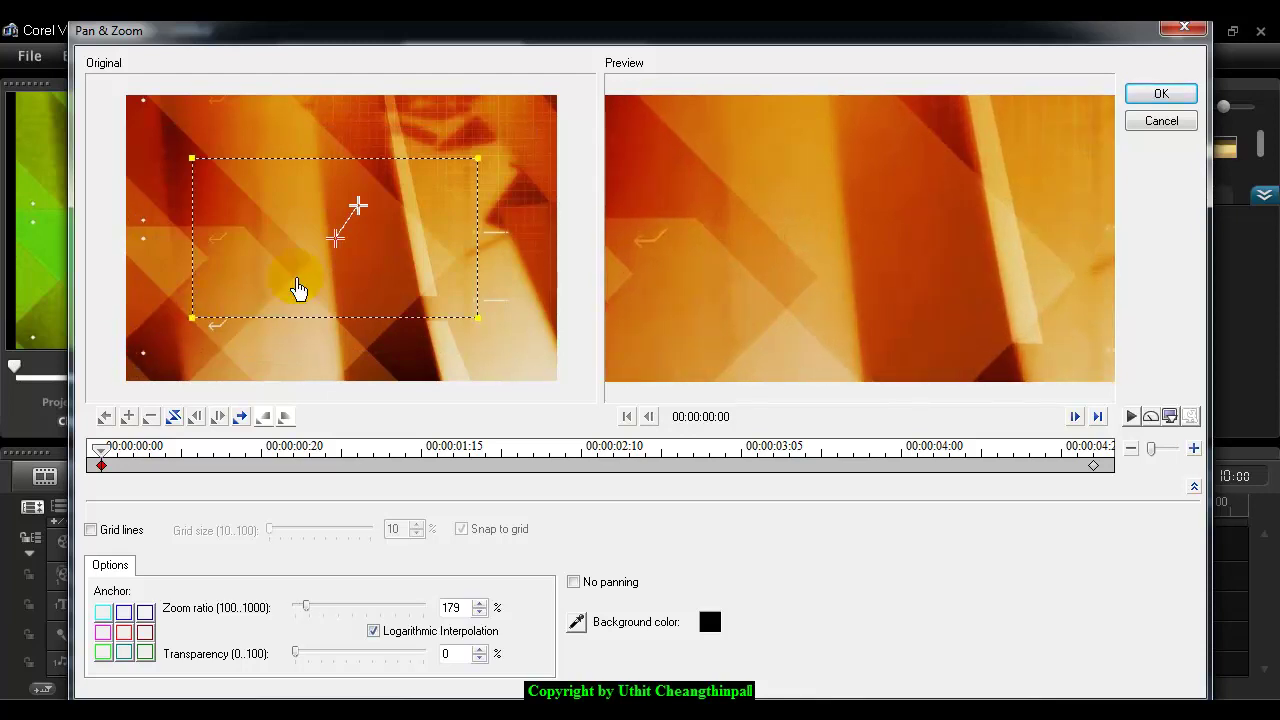
pyautogui.click(124, 632)
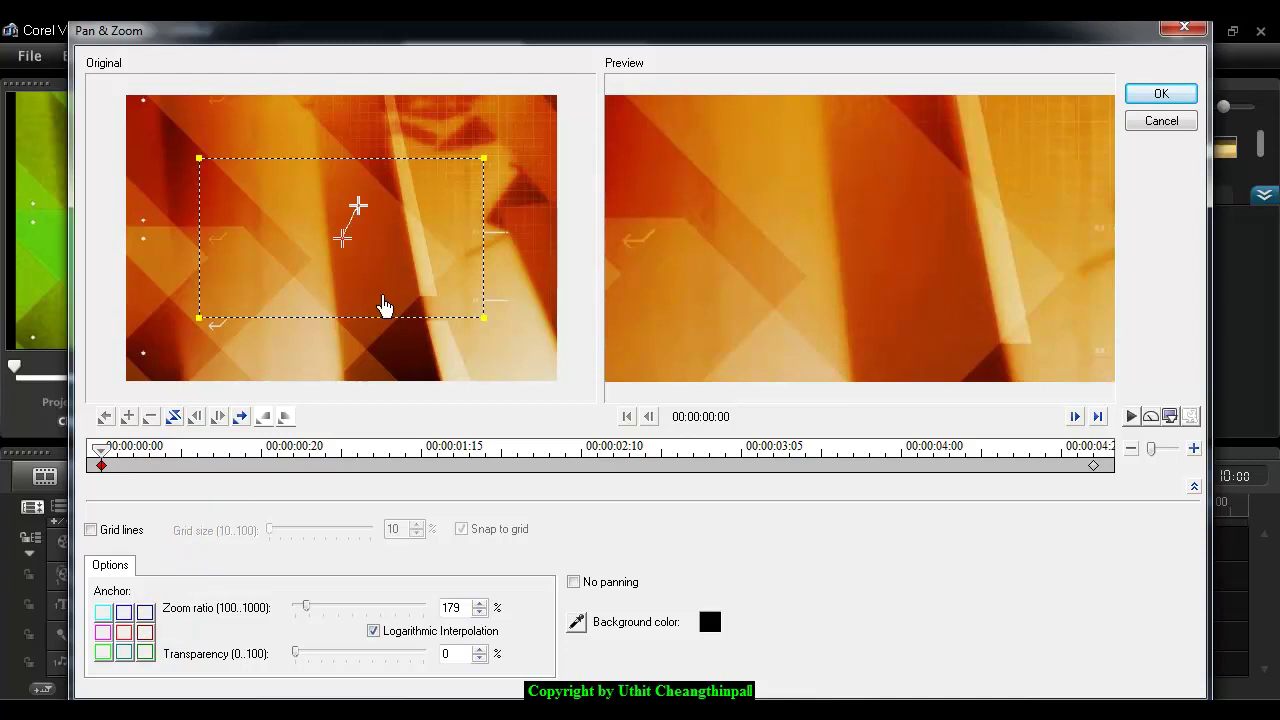
# Step: Center the ending keyframe's zoom frame, enlarge it to a 121% zoom ratio, and preview the motion
pyautogui.press('End')
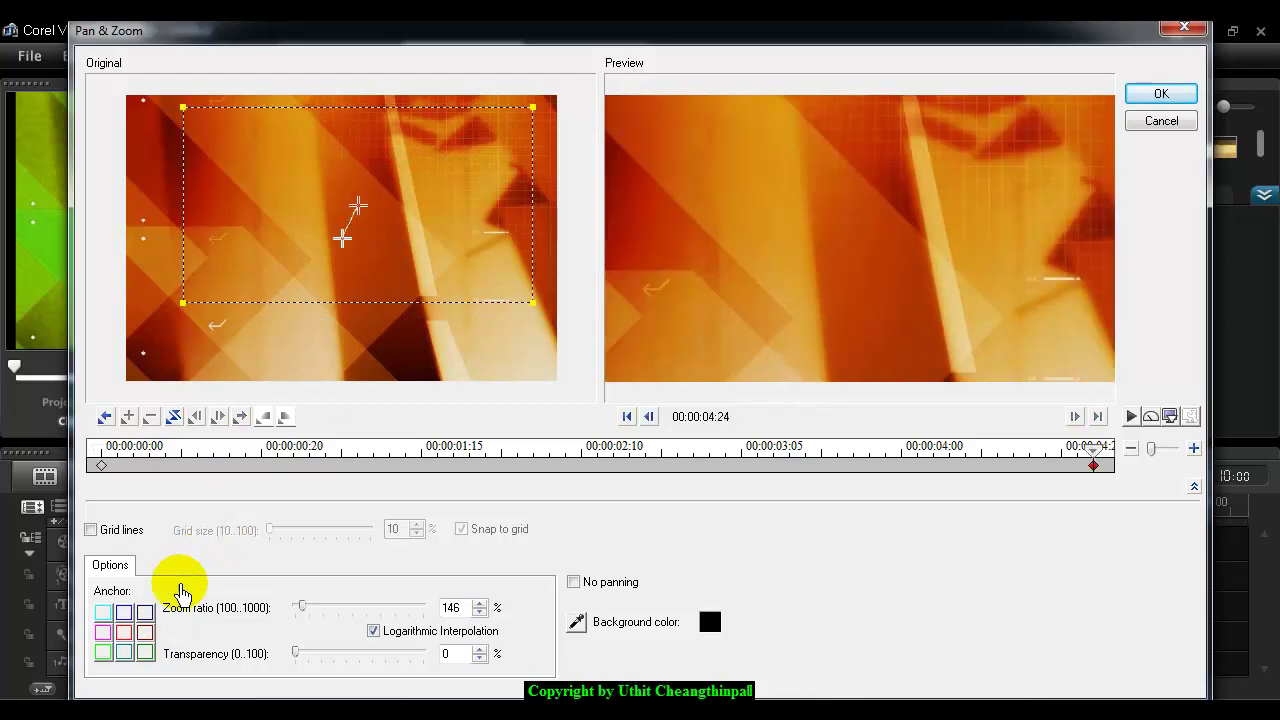
pyautogui.click(124, 632)
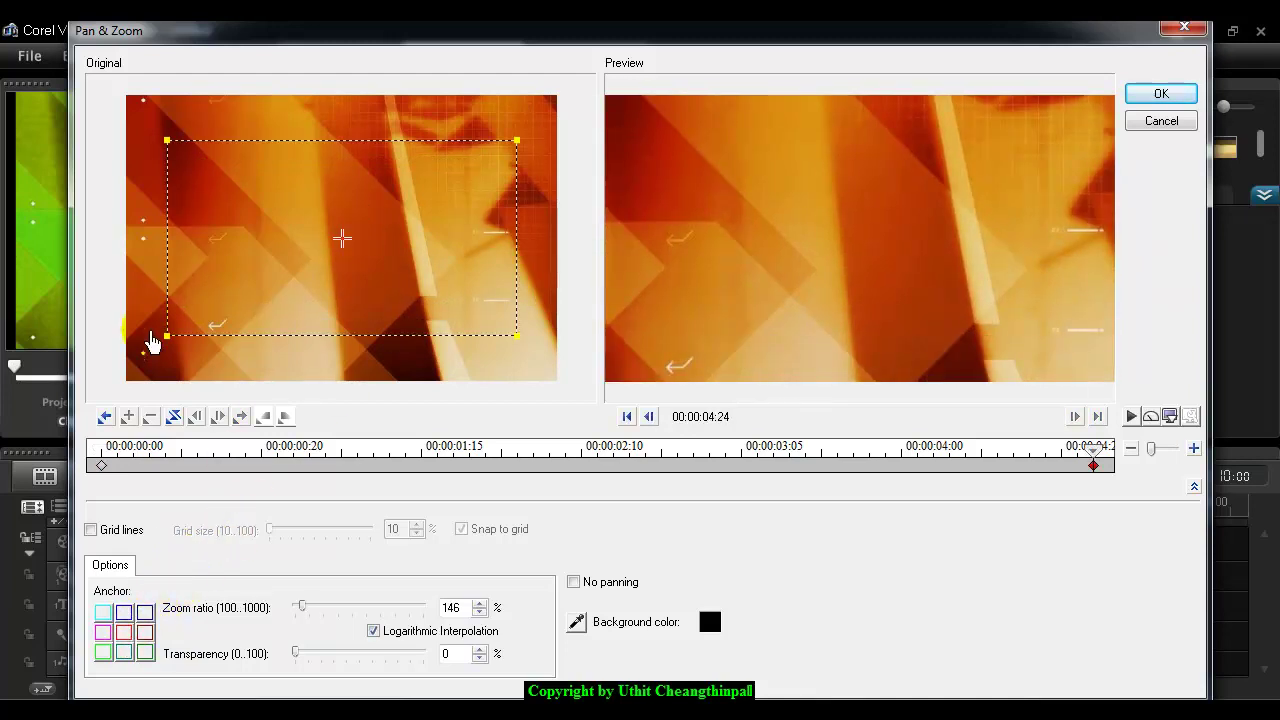
pyautogui.moveTo(168, 339); pyautogui.dragTo(131, 368)
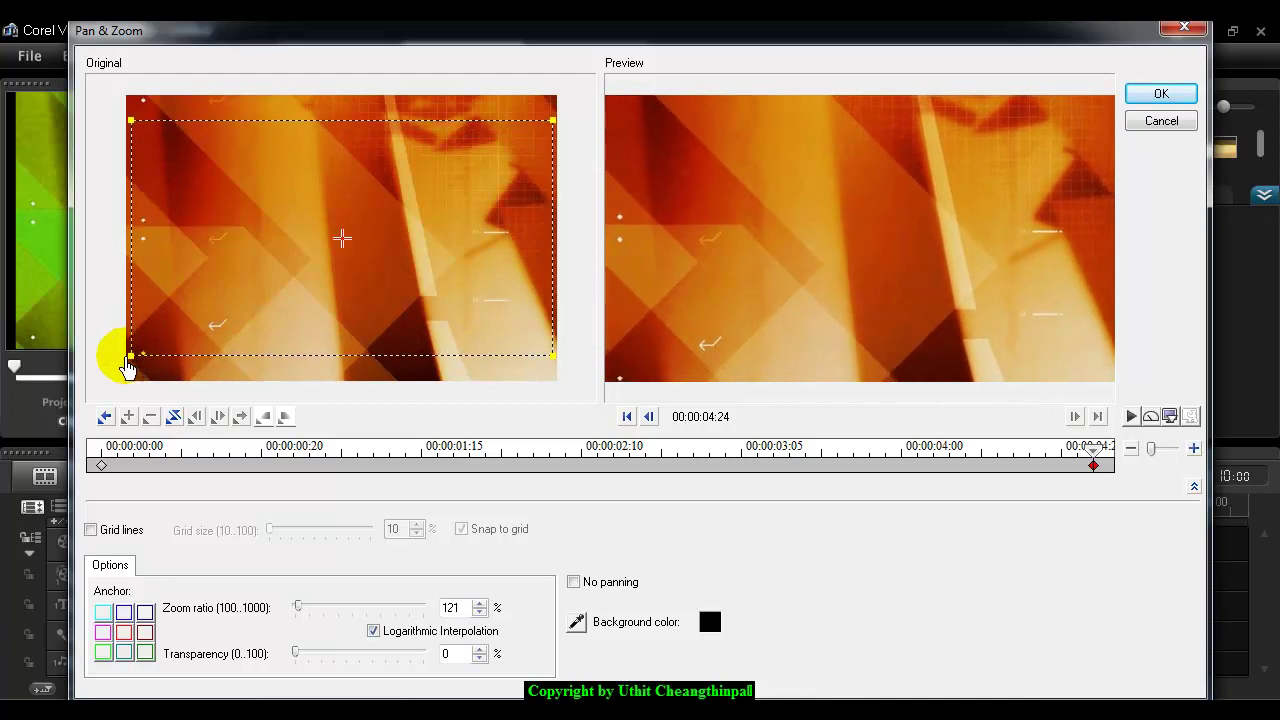
pyautogui.click(1131, 416)
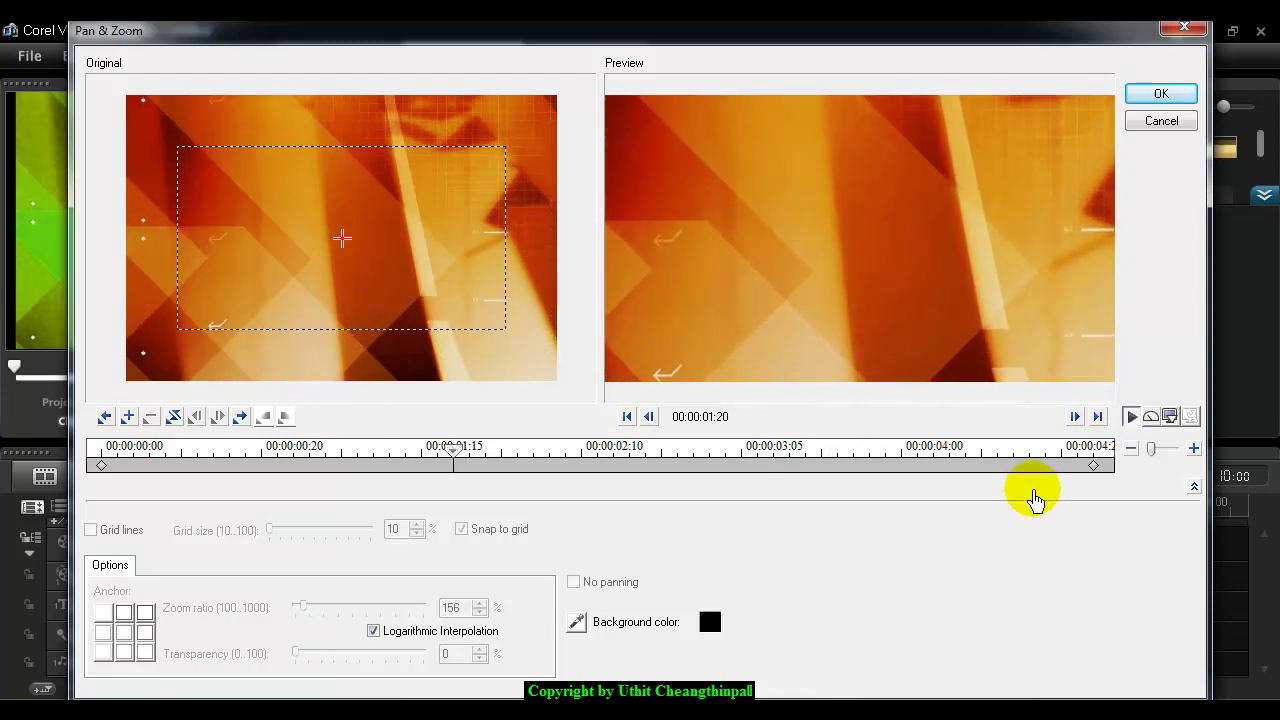
pyautogui.click(1131, 417)
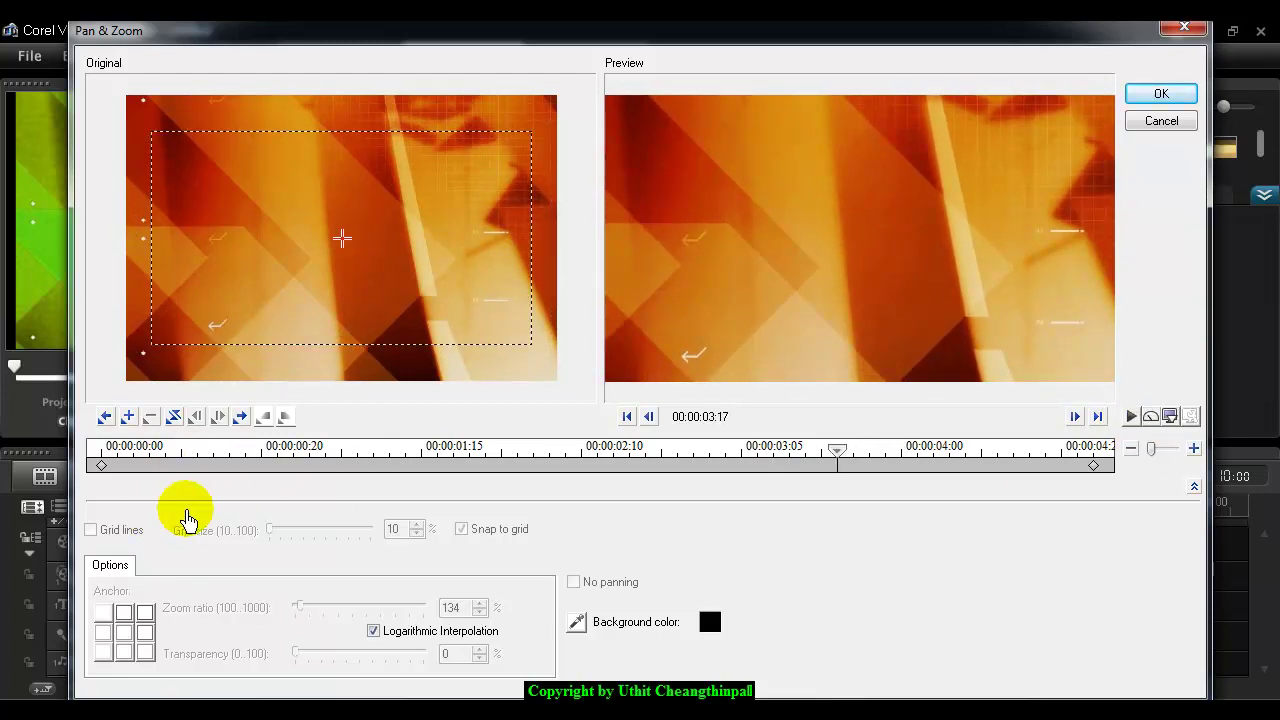
# Step: Move the starting keyframe's zoom frame to the photo's upper-left corner
pyautogui.click(101, 465)
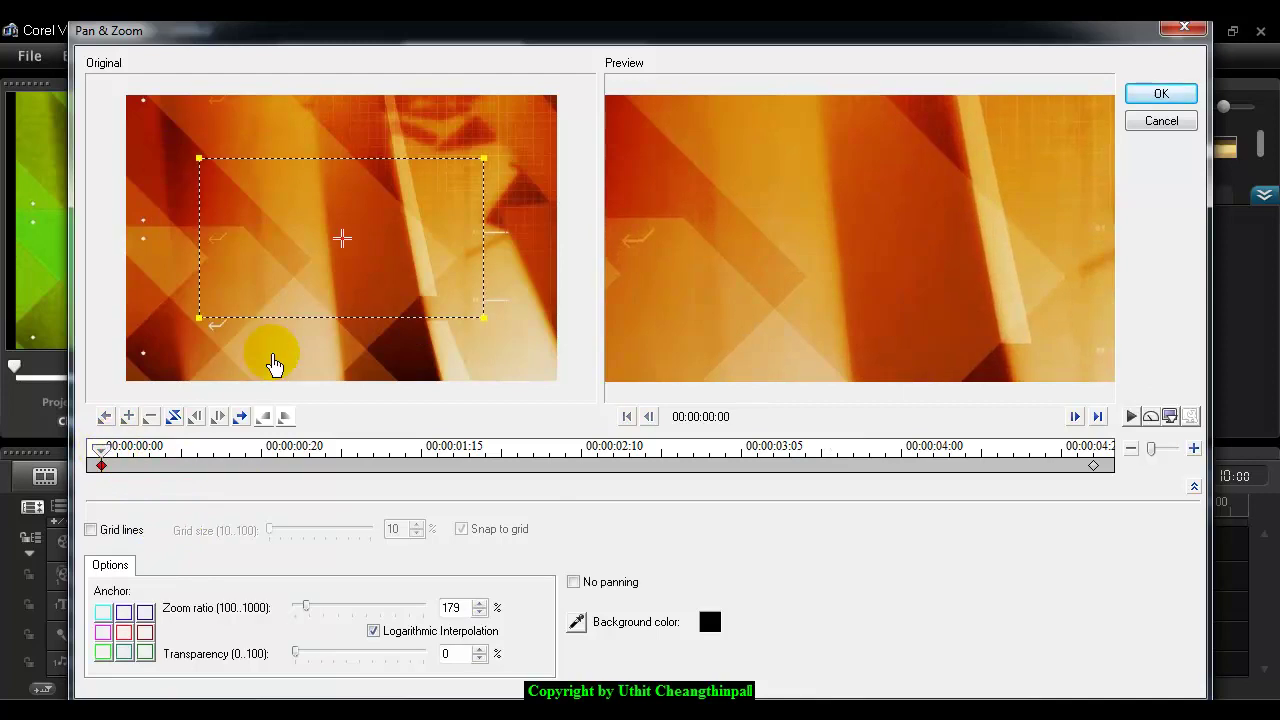
pyautogui.moveTo(345, 245); pyautogui.dragTo(282, 193)
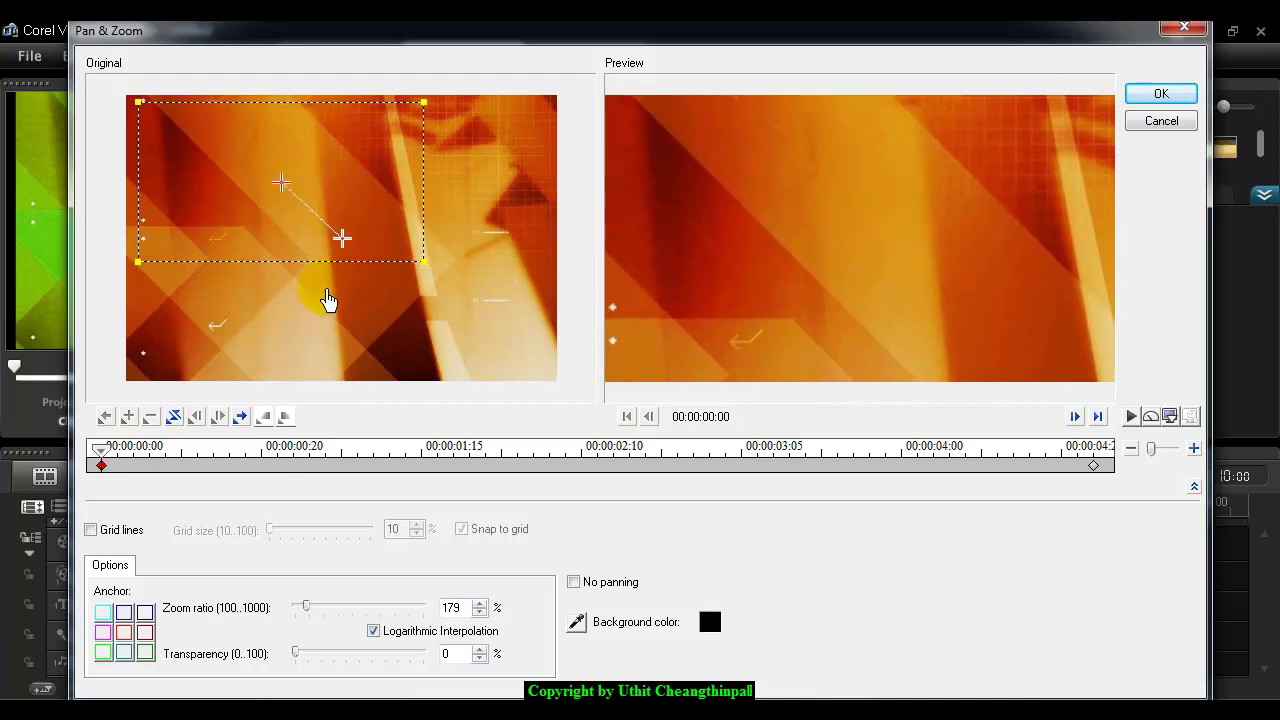
# Step: Move the ending zoom frame toward the photo's lower-right corner at a 127% zoom ratio, and accept the Pan & Zoom settings
pyautogui.moveTo(343, 254); pyautogui.dragTo(343, 270)
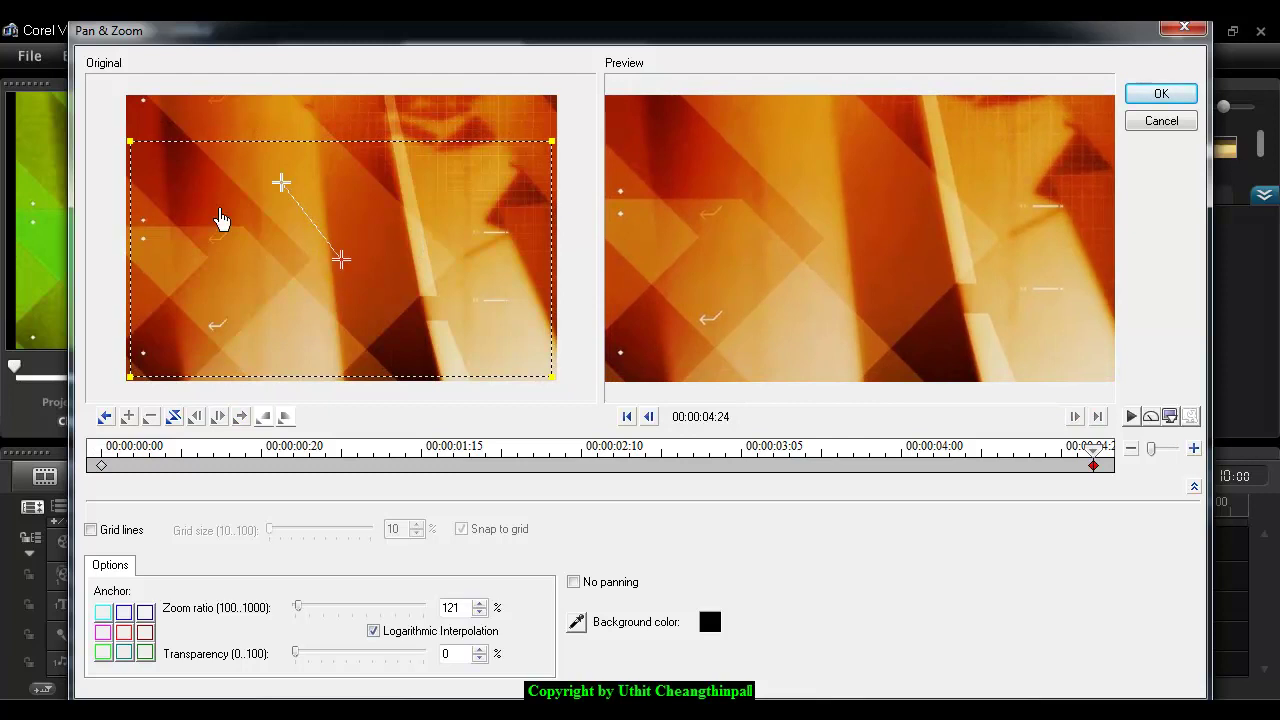
pyautogui.moveTo(132, 144); pyautogui.dragTo(142, 150)
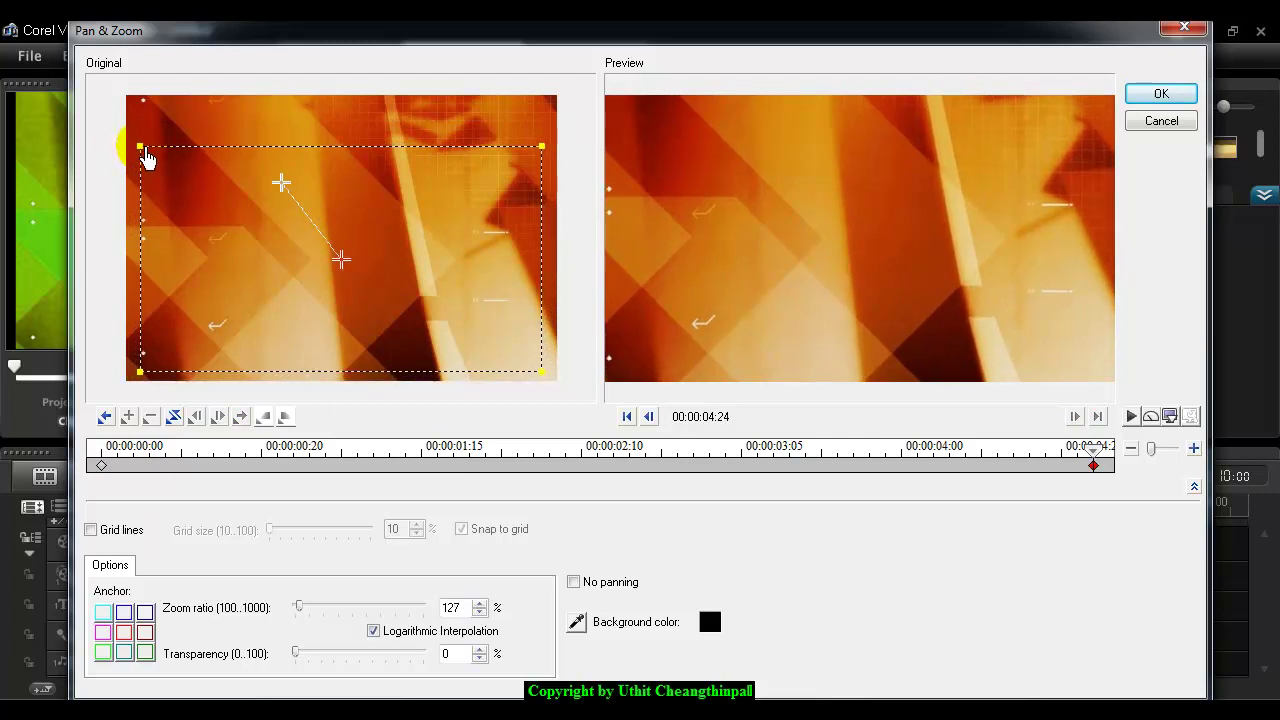
pyautogui.moveTo(343, 268); pyautogui.dragTo(351, 273)
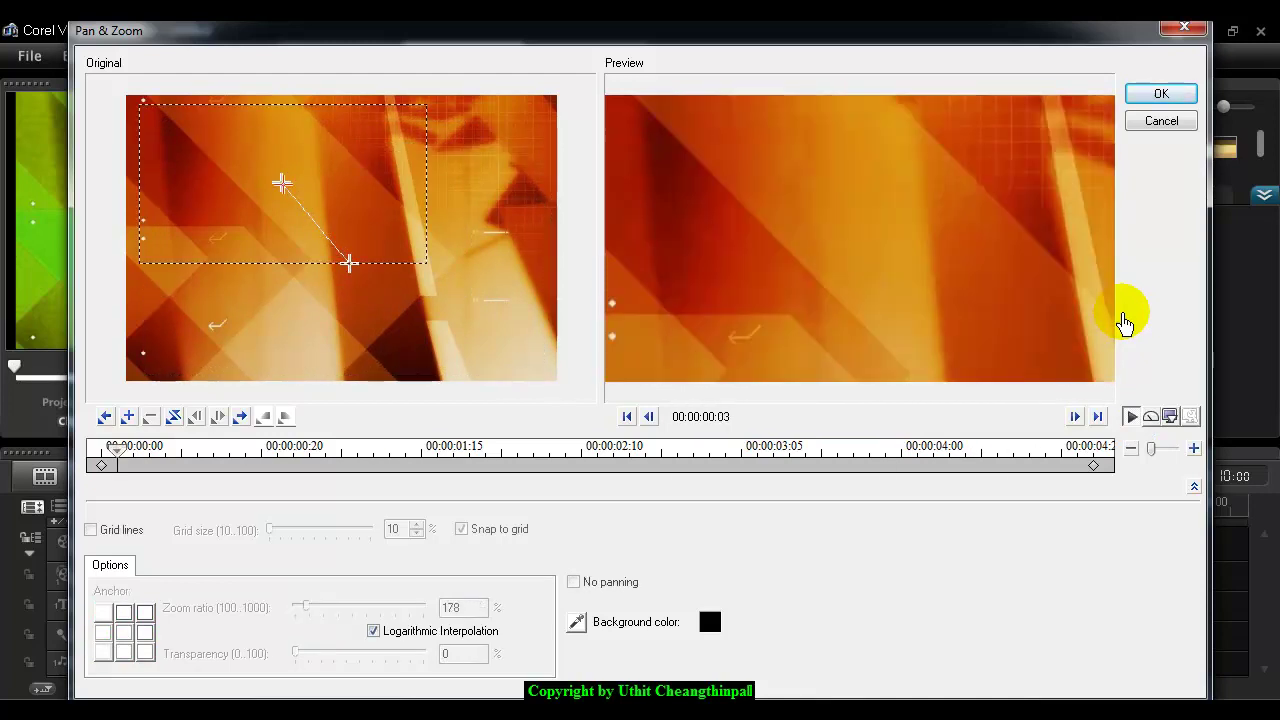
pyautogui.click(1133, 416)
pyautogui.click(1157, 96)
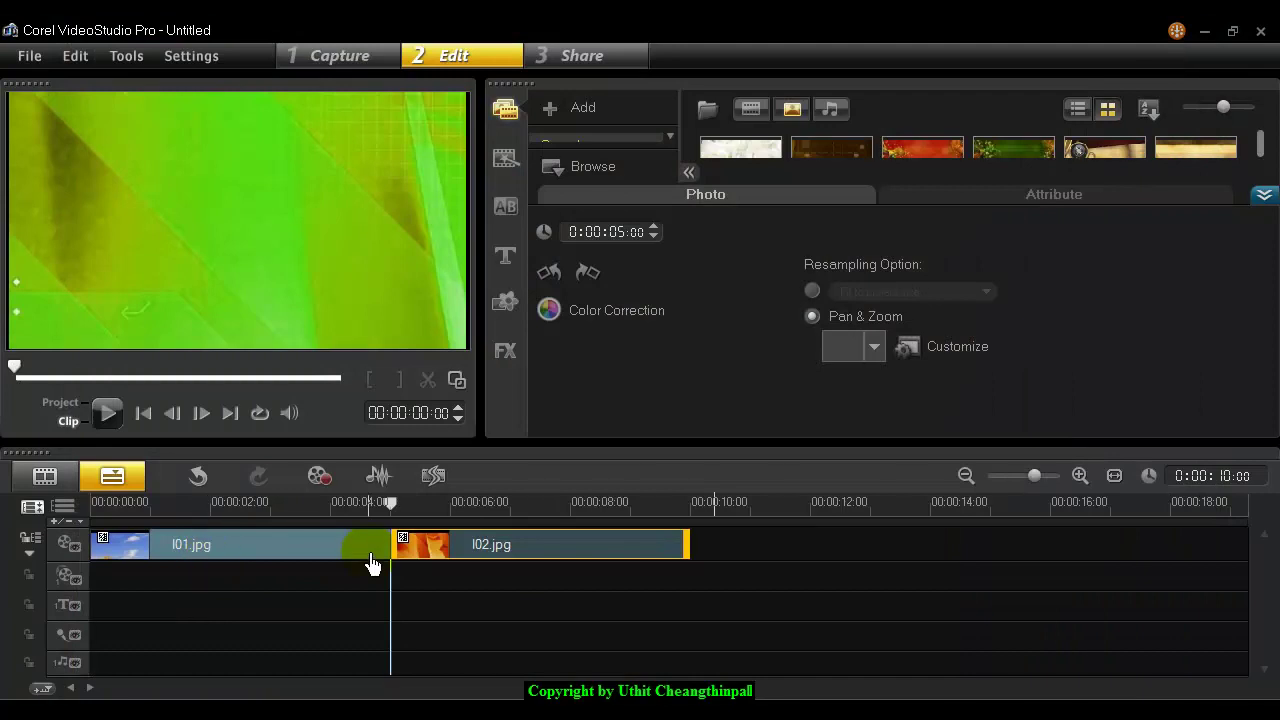
# Step: Play back the entire project from the beginning
pyautogui.click(62, 408)
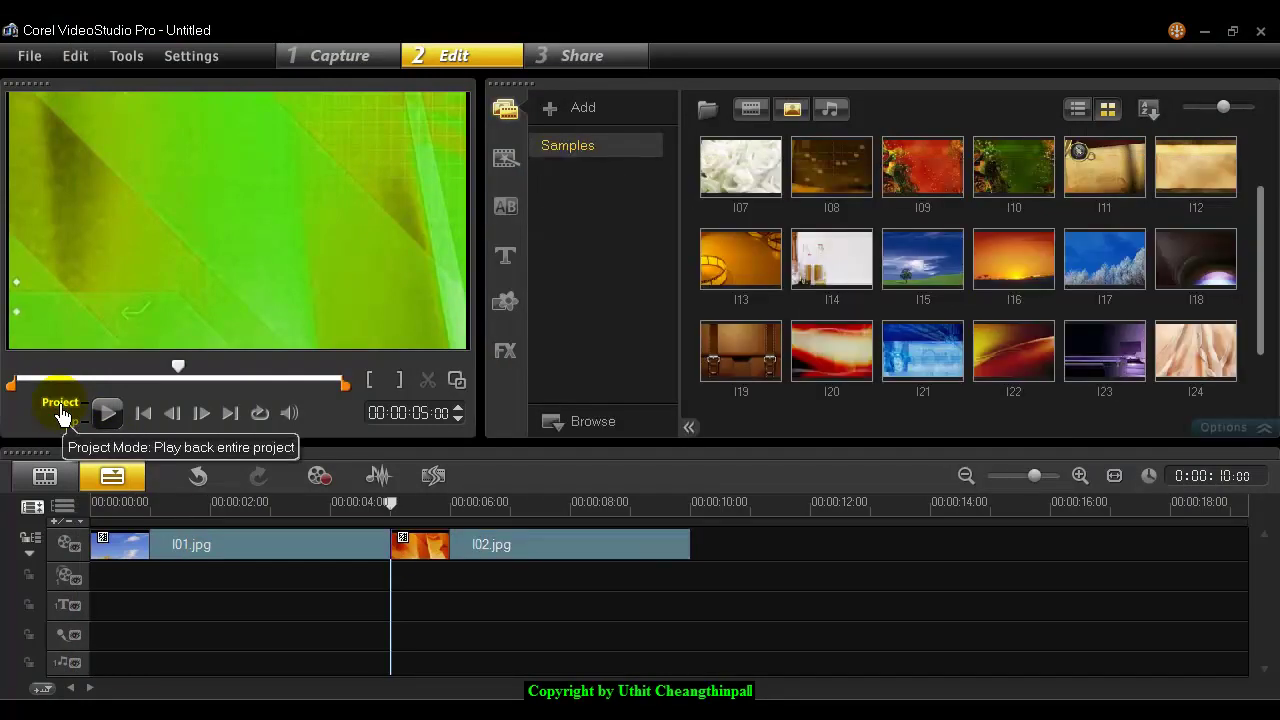
pyautogui.click(143, 414)
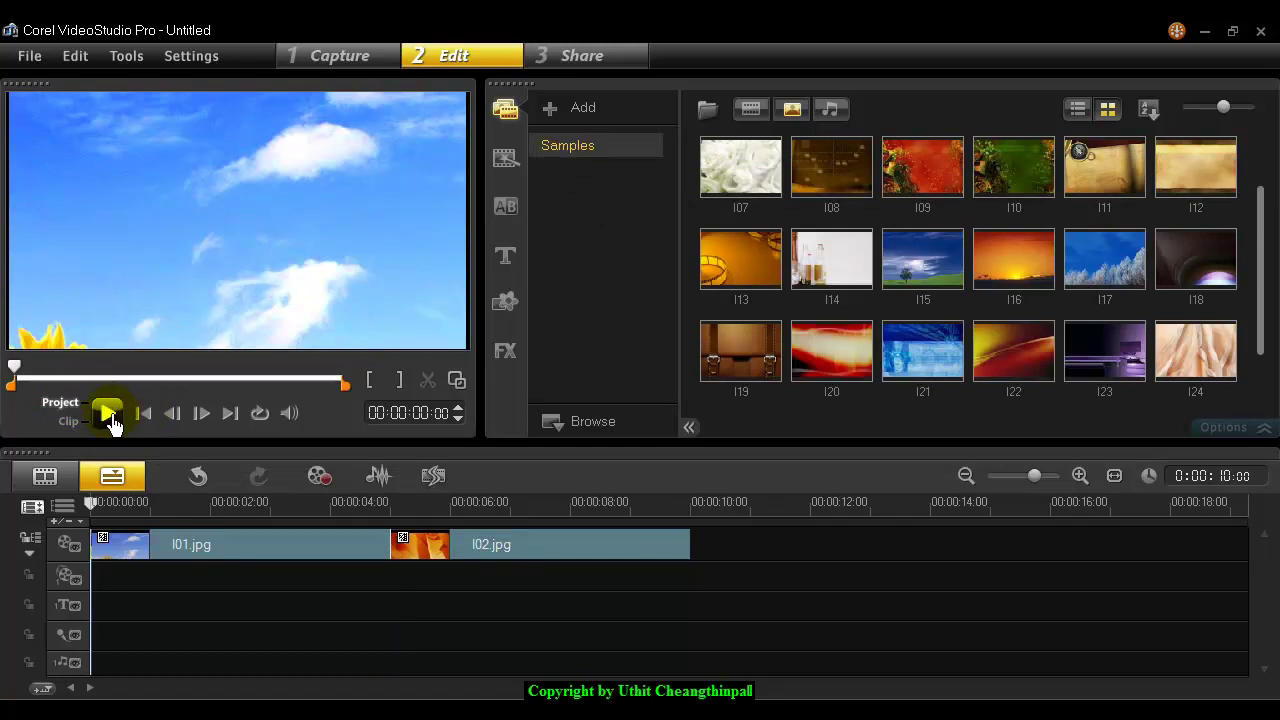
pyautogui.click(108, 414)
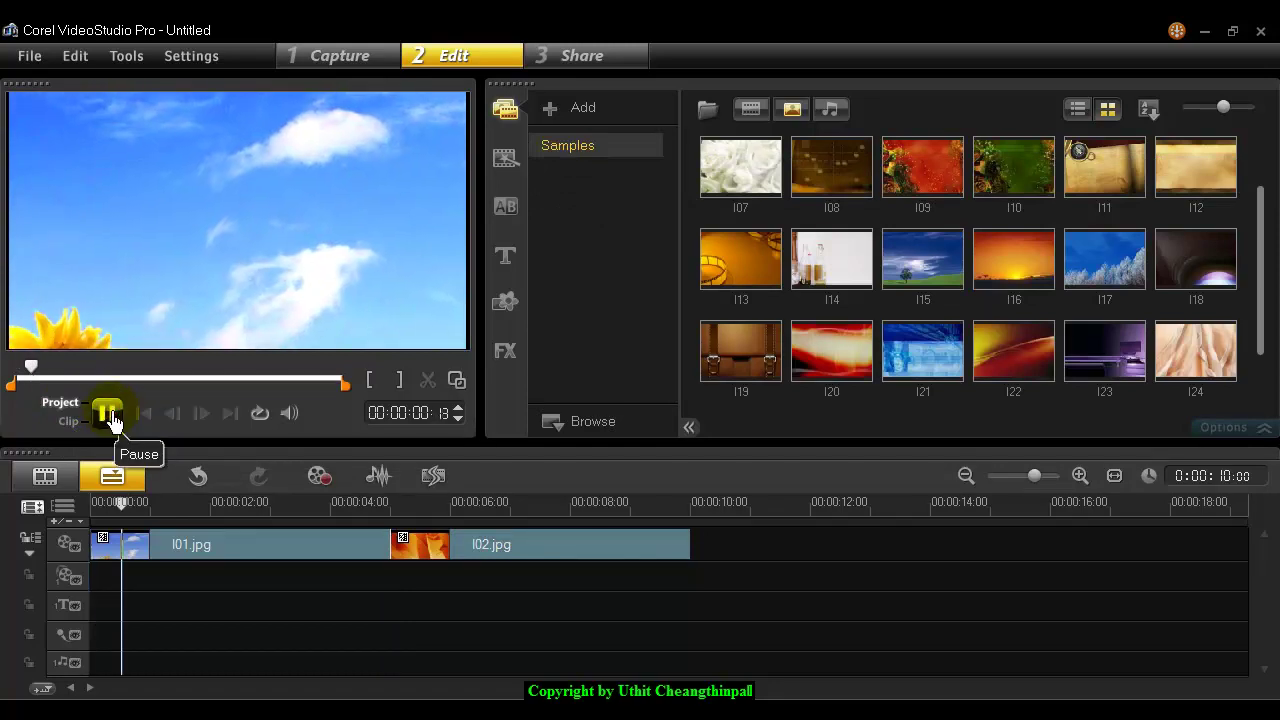